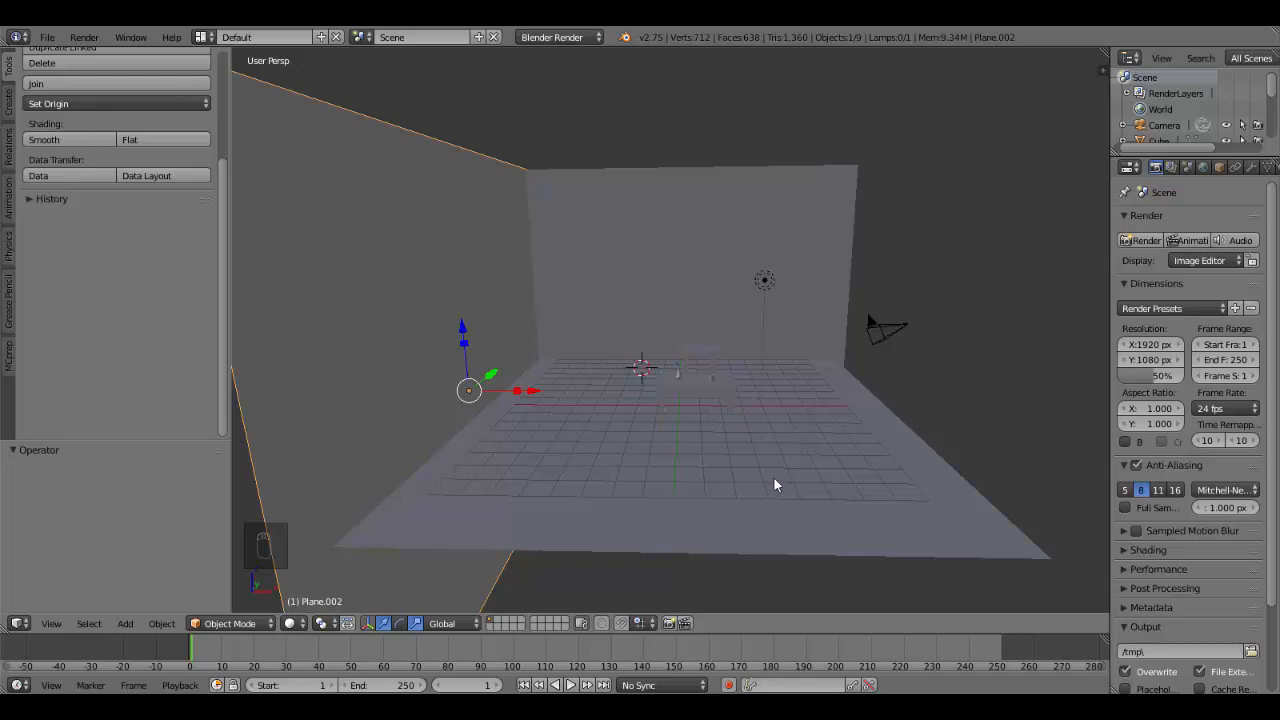
- Select the scene camera and look through it
middle_click_drag(770, 466, 714, 418)
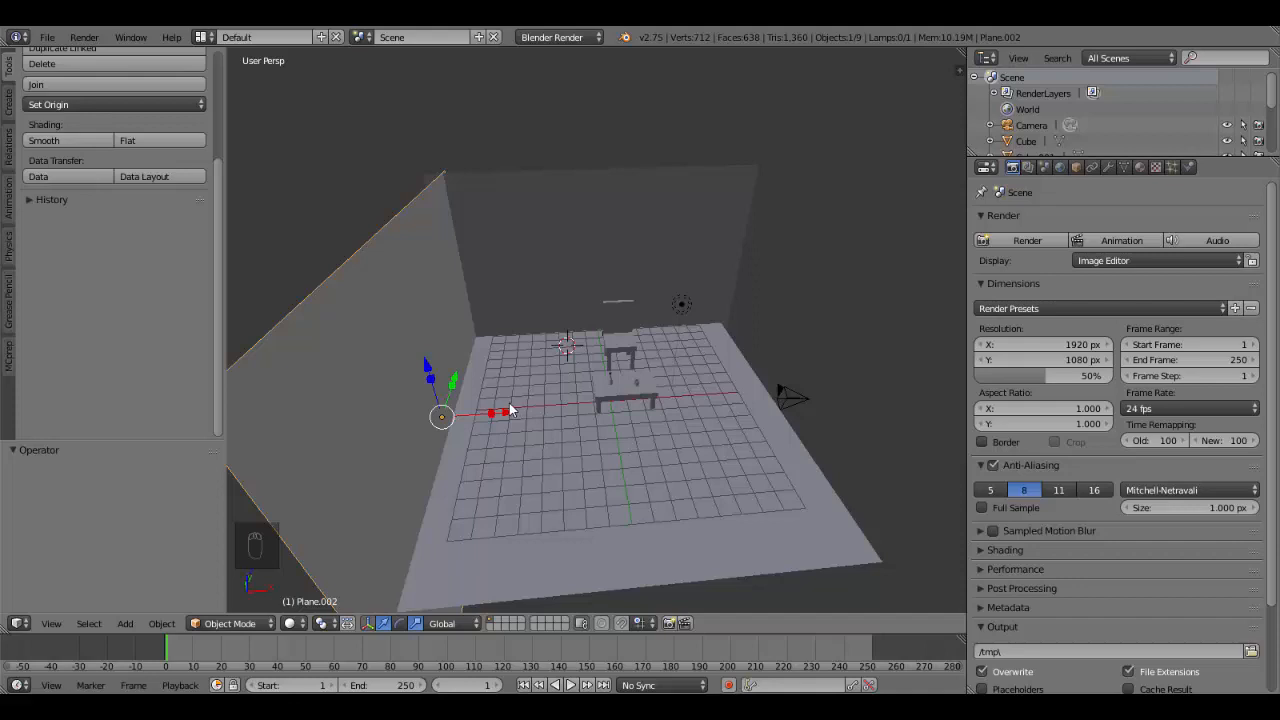
right_click(807, 399)
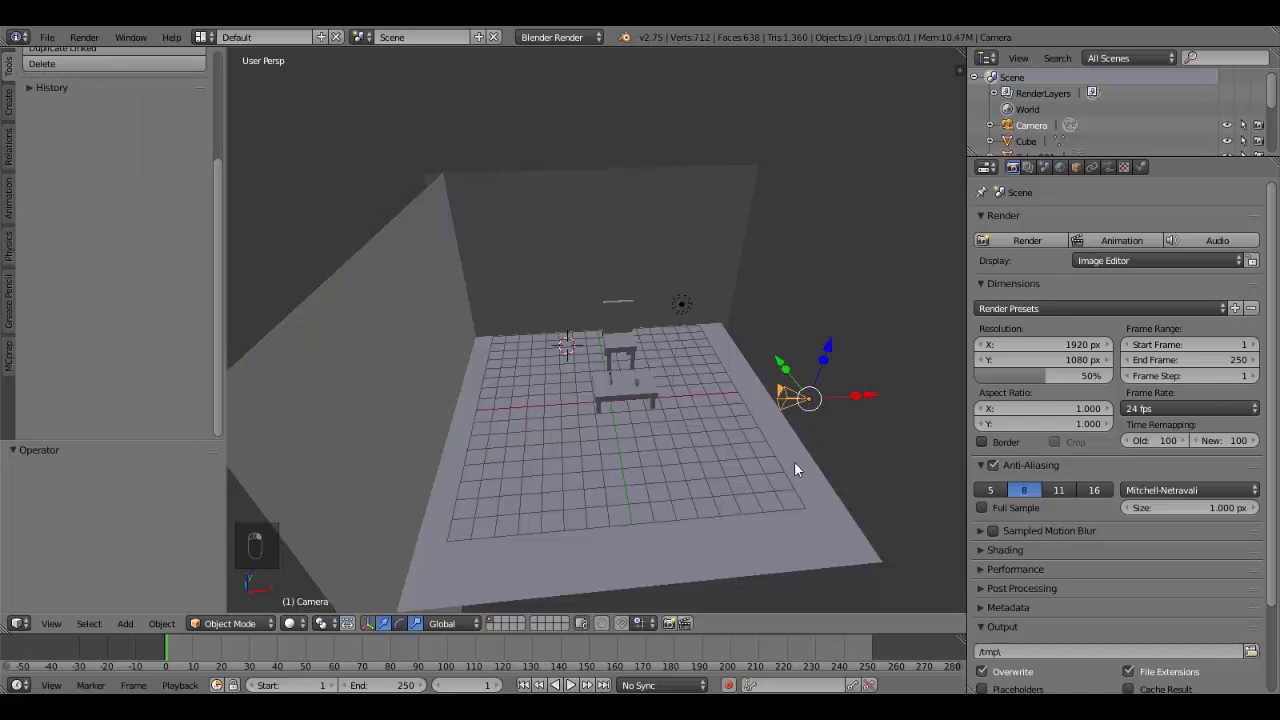
middle_click_drag(794, 461, 737, 353)
scroll(523, 292, "up", 3)
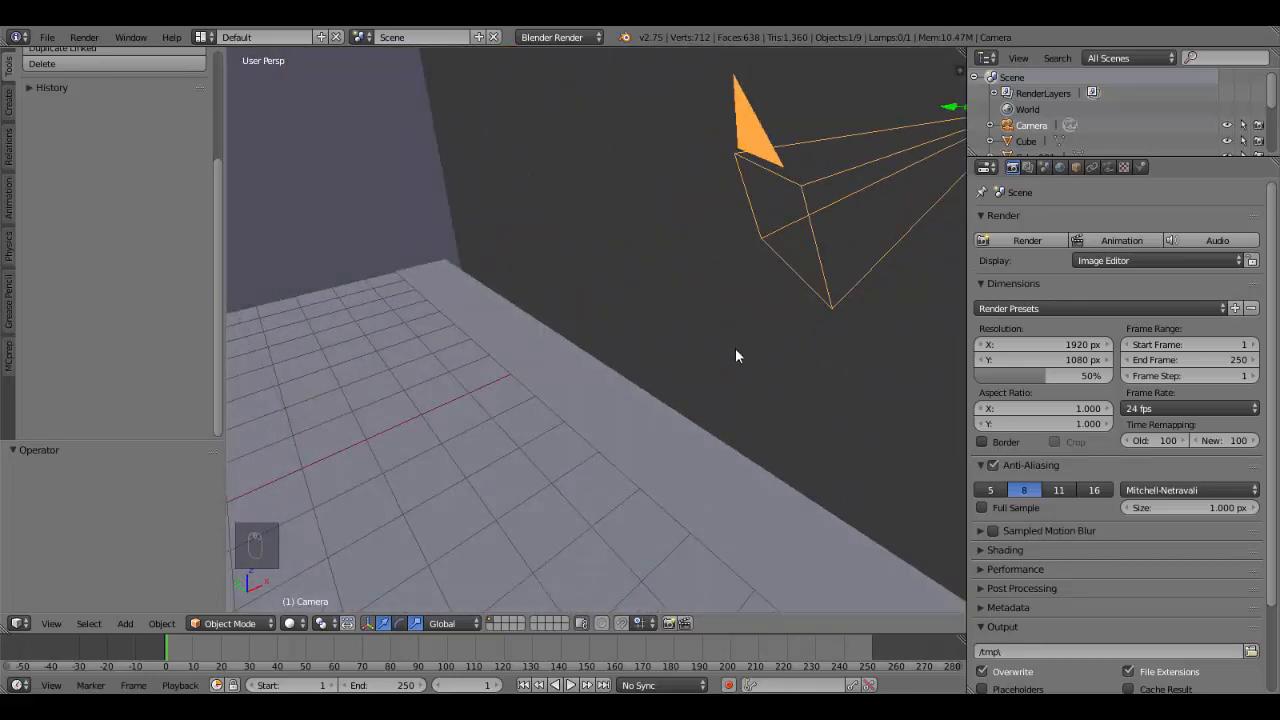
key("KP_0")
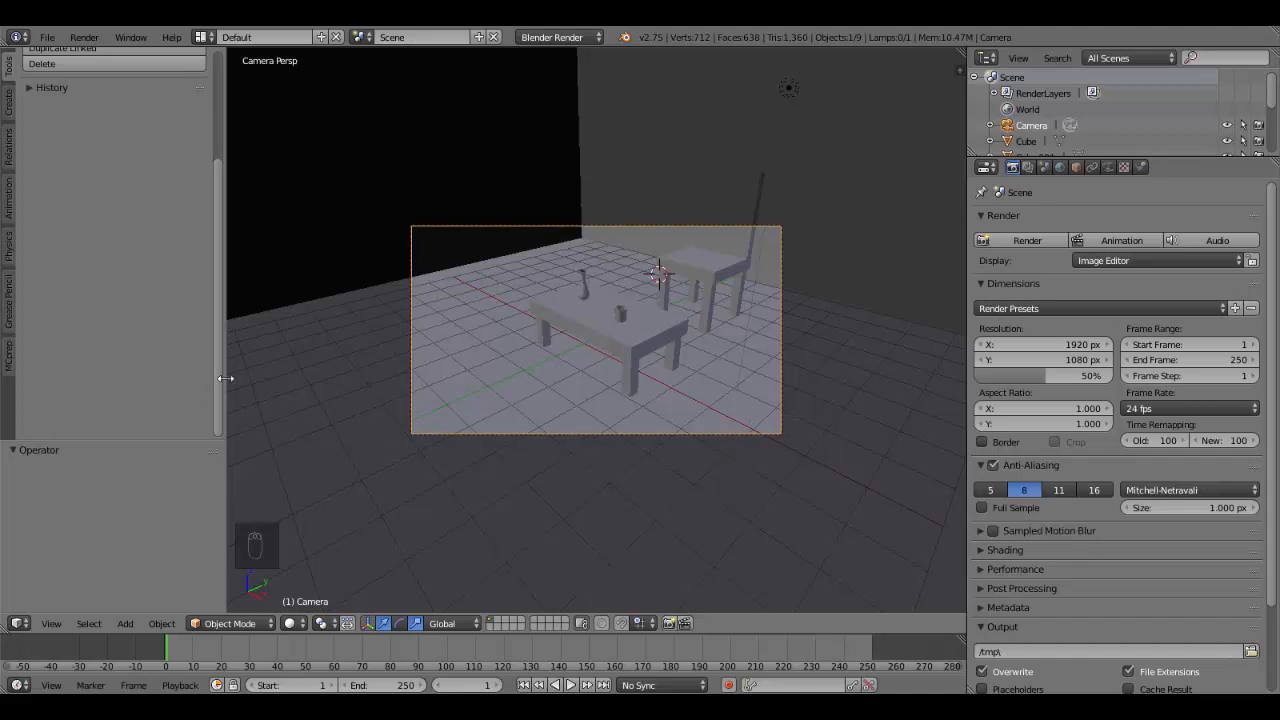
- Hide the tool shelf to enlarge the viewport and magnify the camera frame
left_click_drag(226, 378, 14, 381)
scroll(509, 403, "down", 2)
scroll(510, 403, "up", 3)
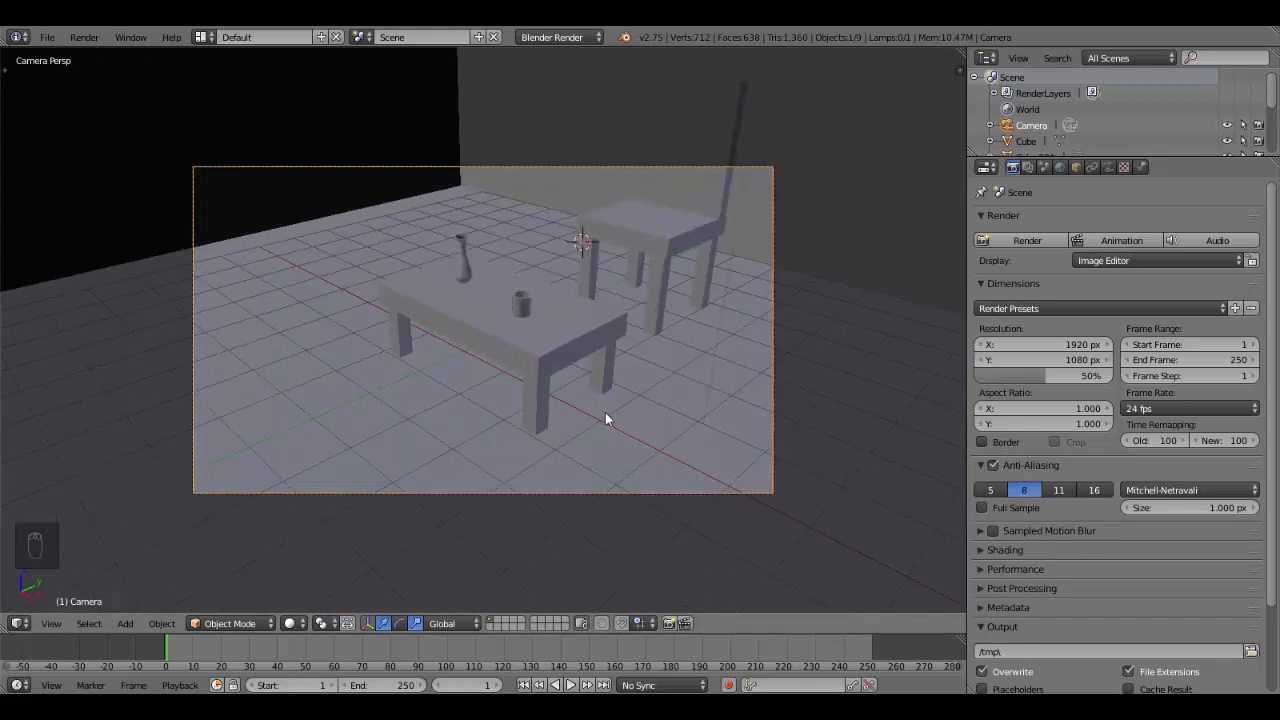
- Fly the camera backwards with its aim raised so the table and chair fit in the frame
key("shift+f")
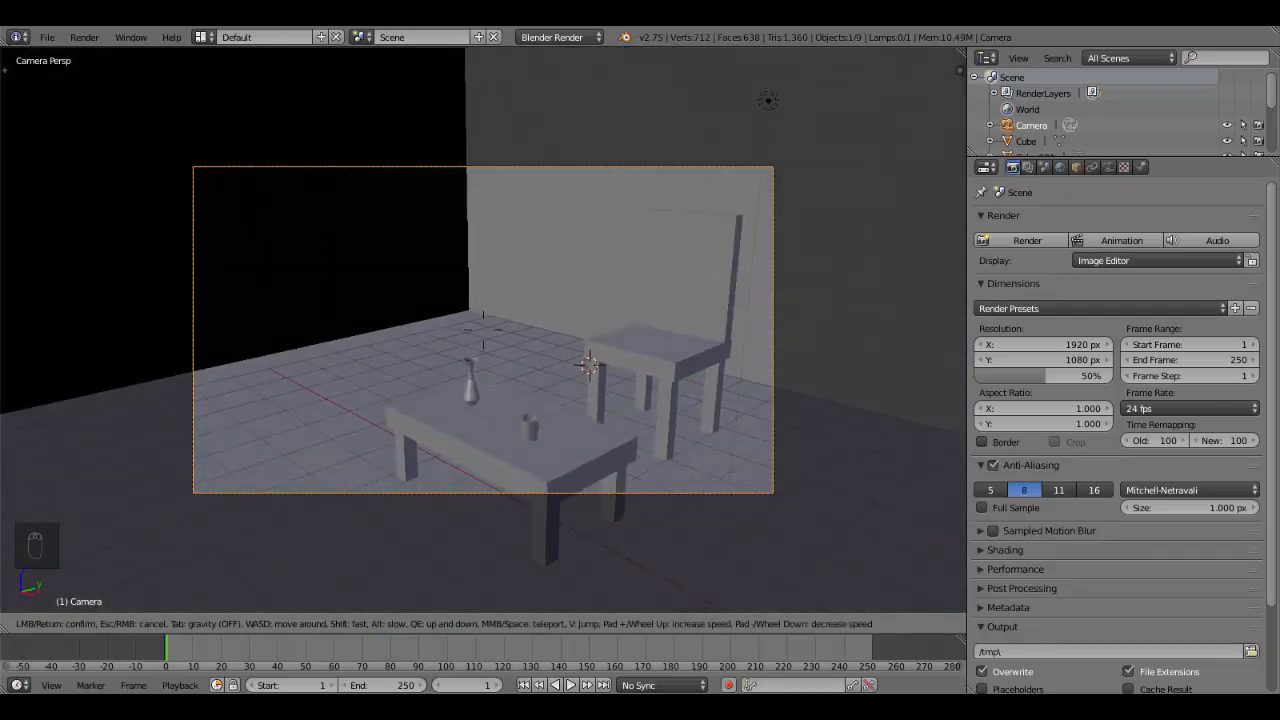
key("s")
left_click(483, 330)
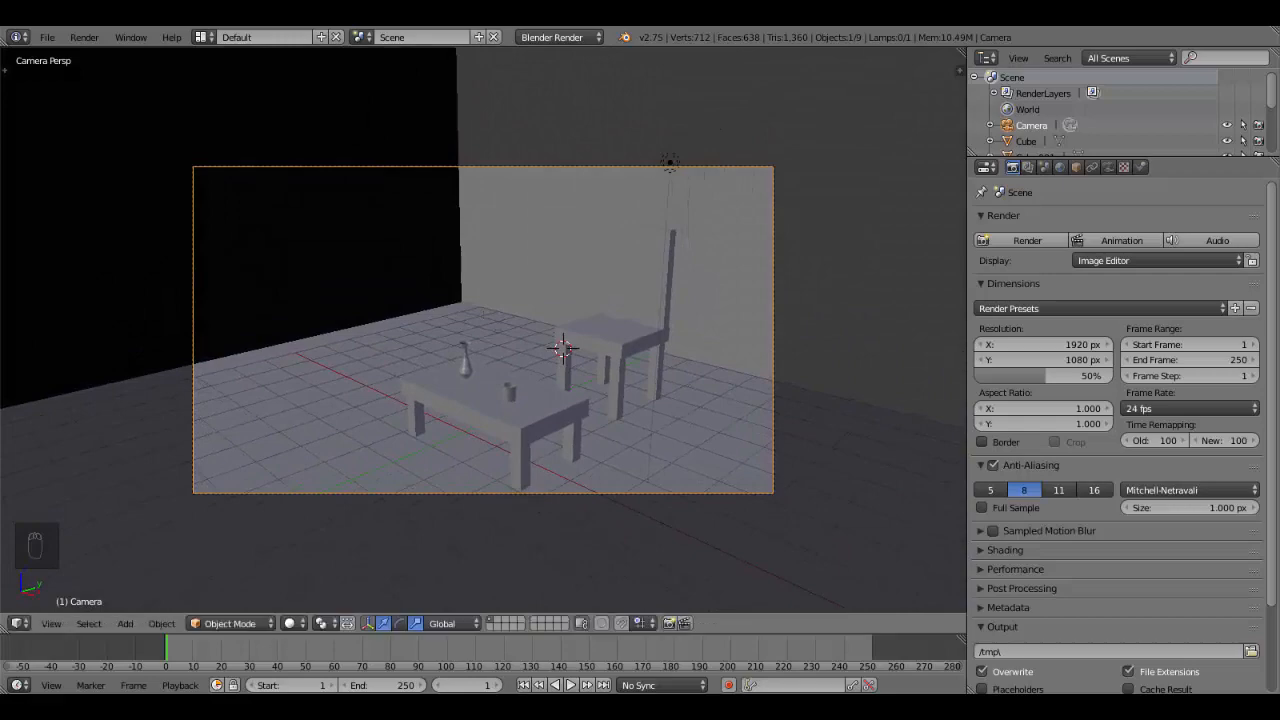
- Align the camera to an elevated corner view of the room, followed by an overhead view
middle_click_drag(483, 328, 503, 411)
scroll(518, 417, "down", 3)
scroll(506, 412, "up", 3)
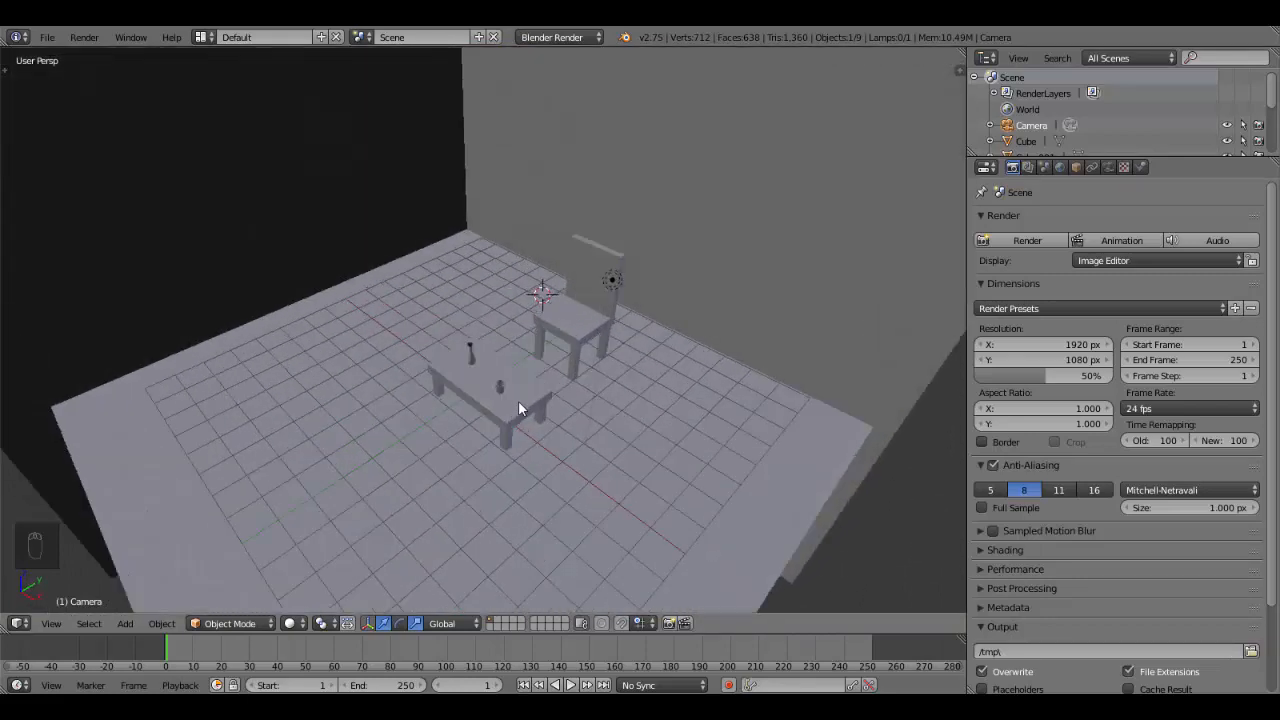
key("ctrl+alt+KP_0")
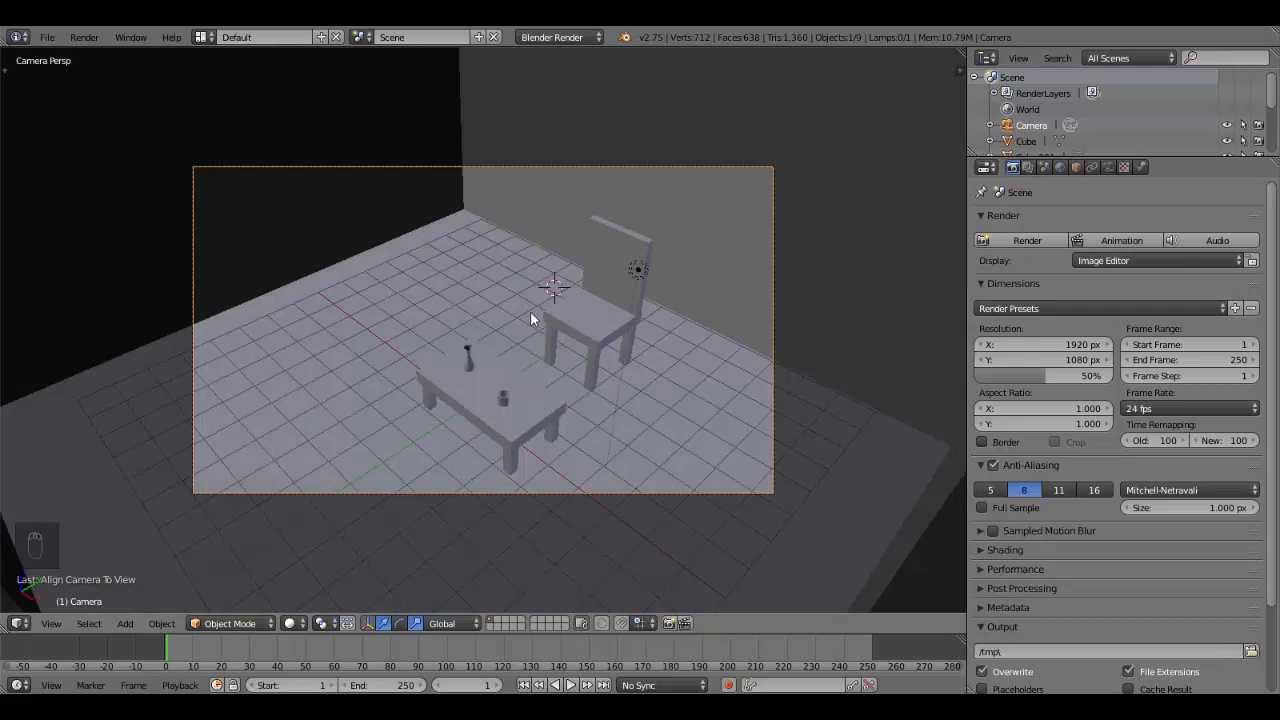
middle_click_drag(530, 311, 536, 404)
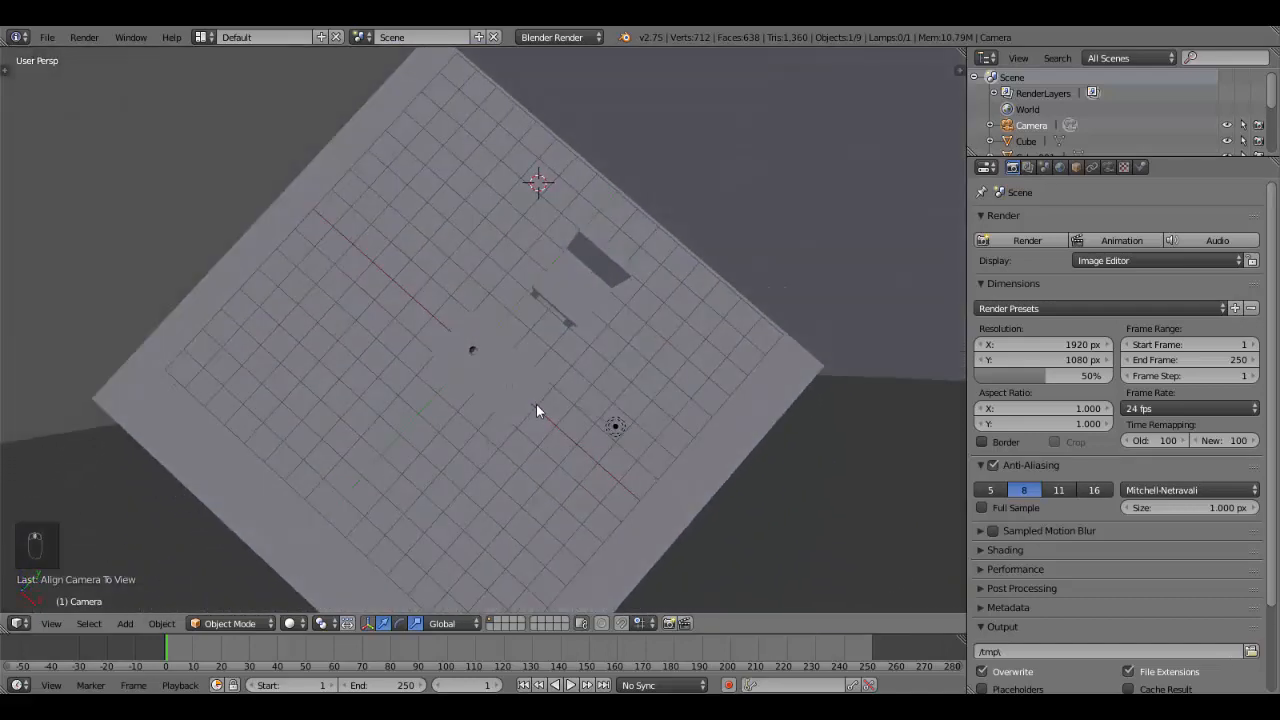
key("ctrl+alt+KP_0")
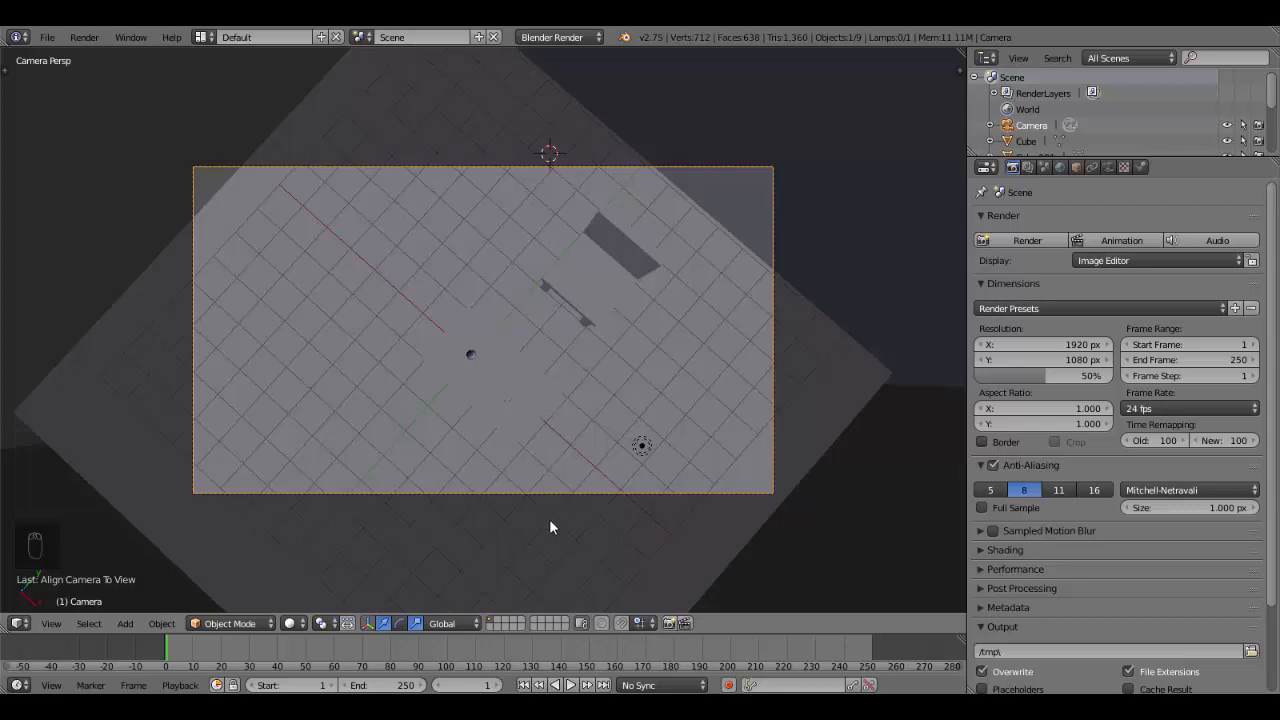
- Align the camera to a low corner view showing the table, chair and both walls
middle_click_drag(549, 519, 537, 410)
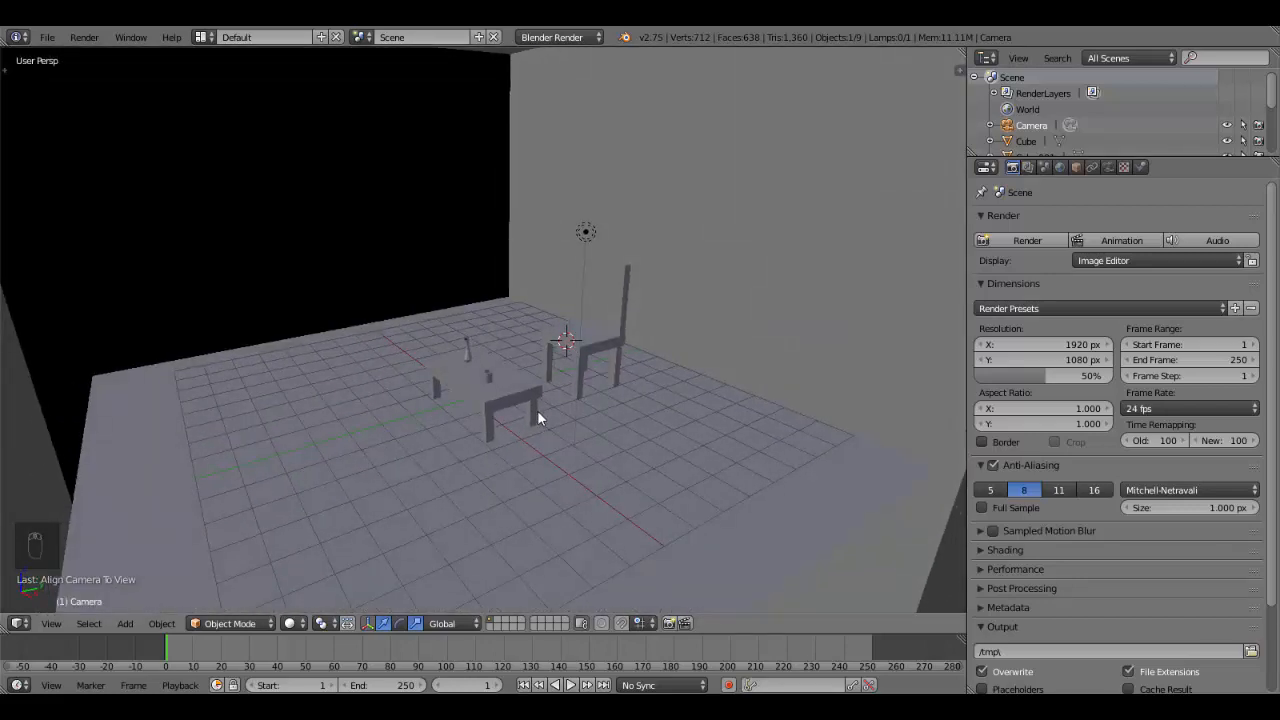
key("ctrl+alt+KP_0")
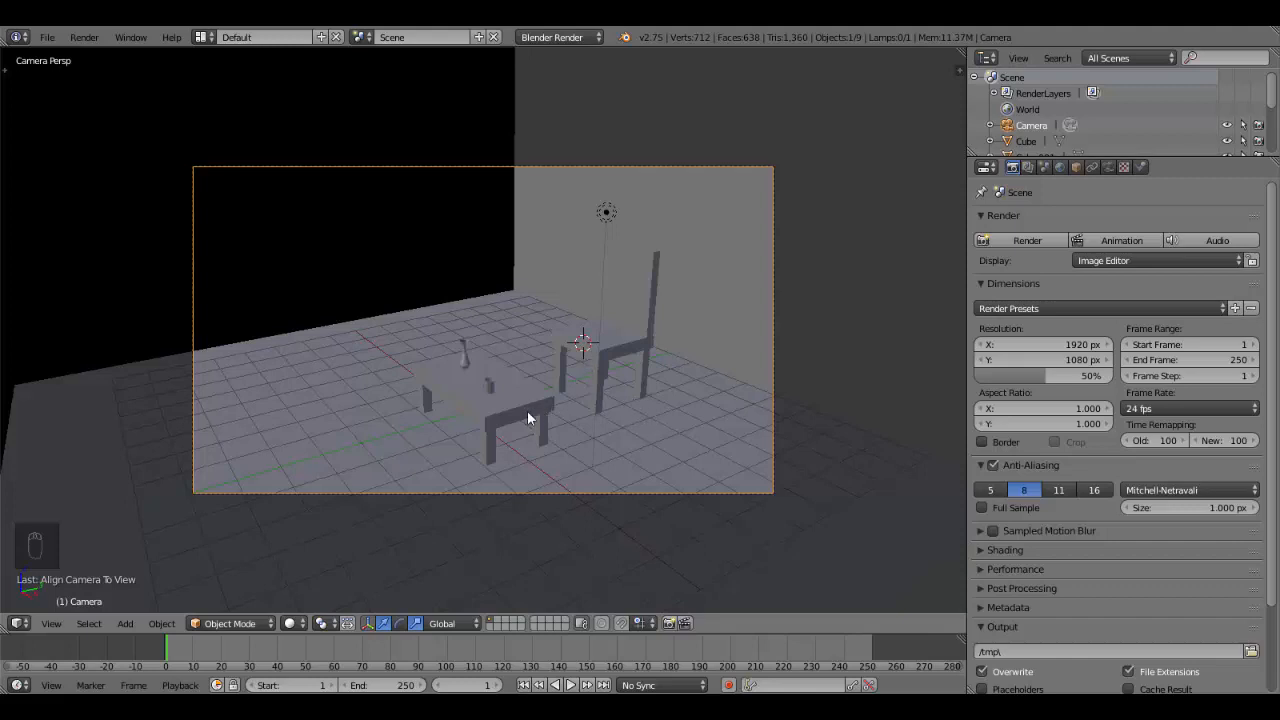
scroll(624, 326, "up", 3)
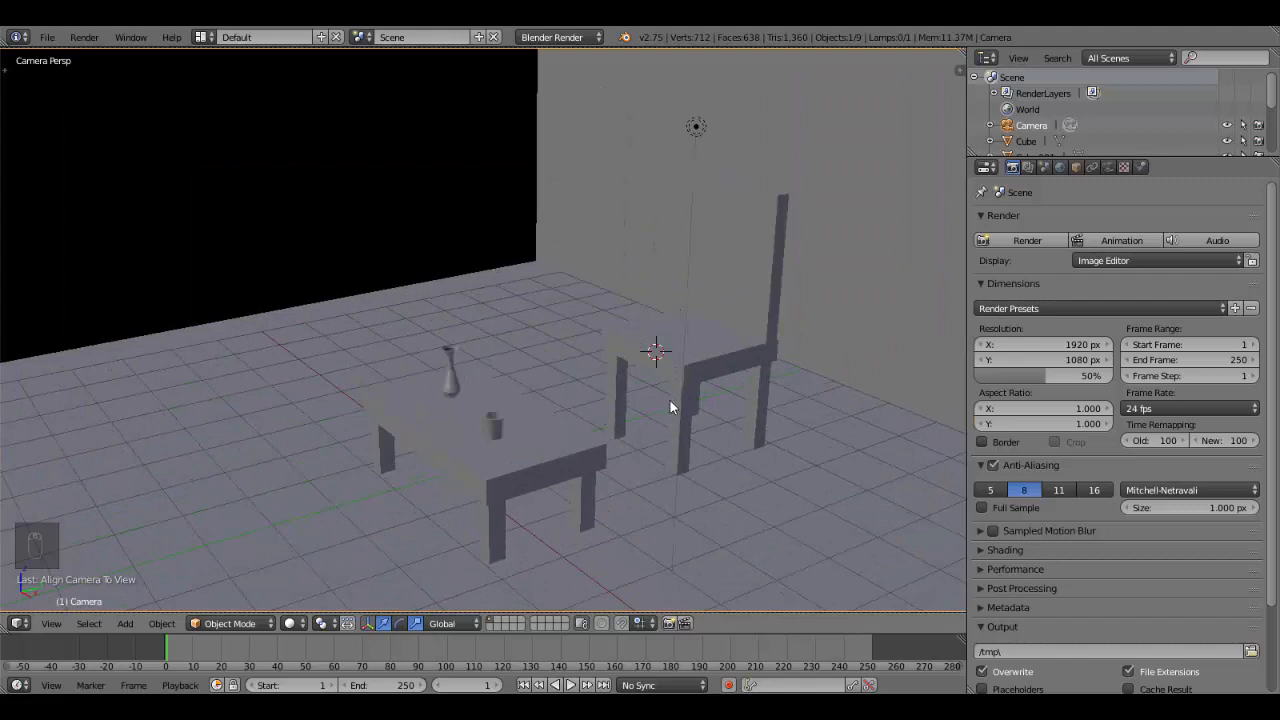
scroll(681, 411, "down", 3)
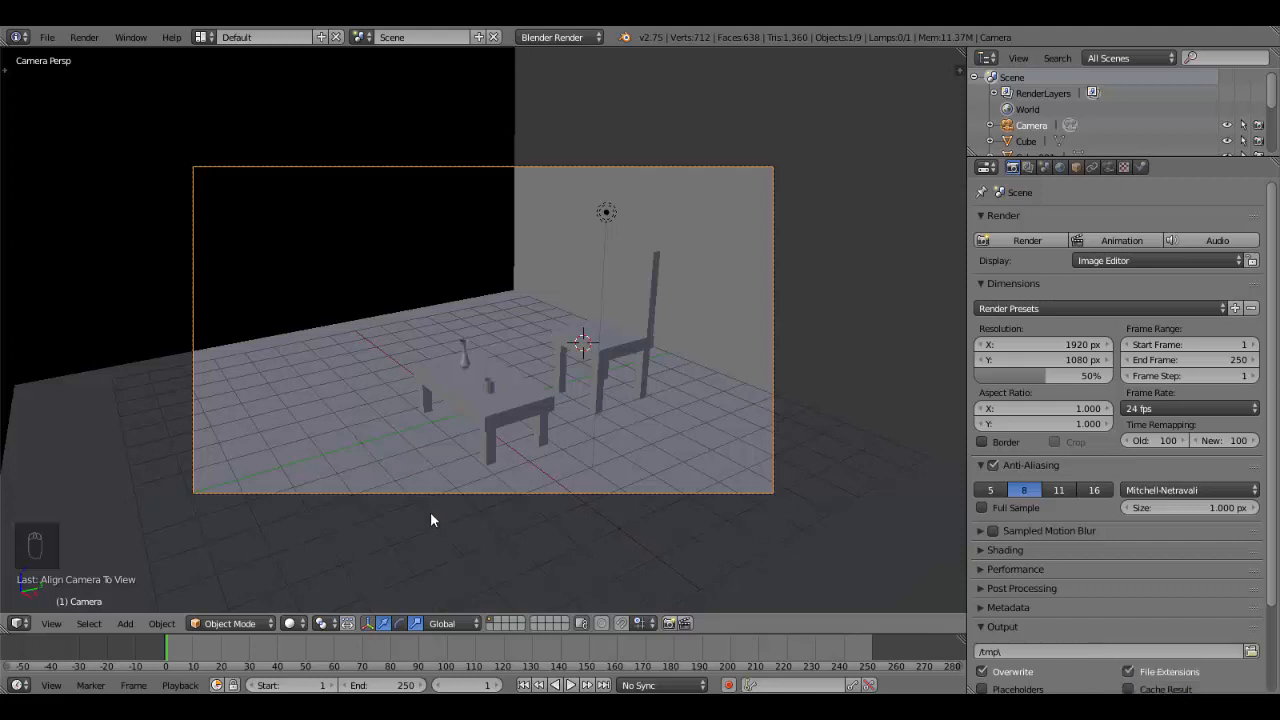
- Preview the scene lighting in Rendered viewport shading and return the camera view to Solid shading
left_click(300, 623)
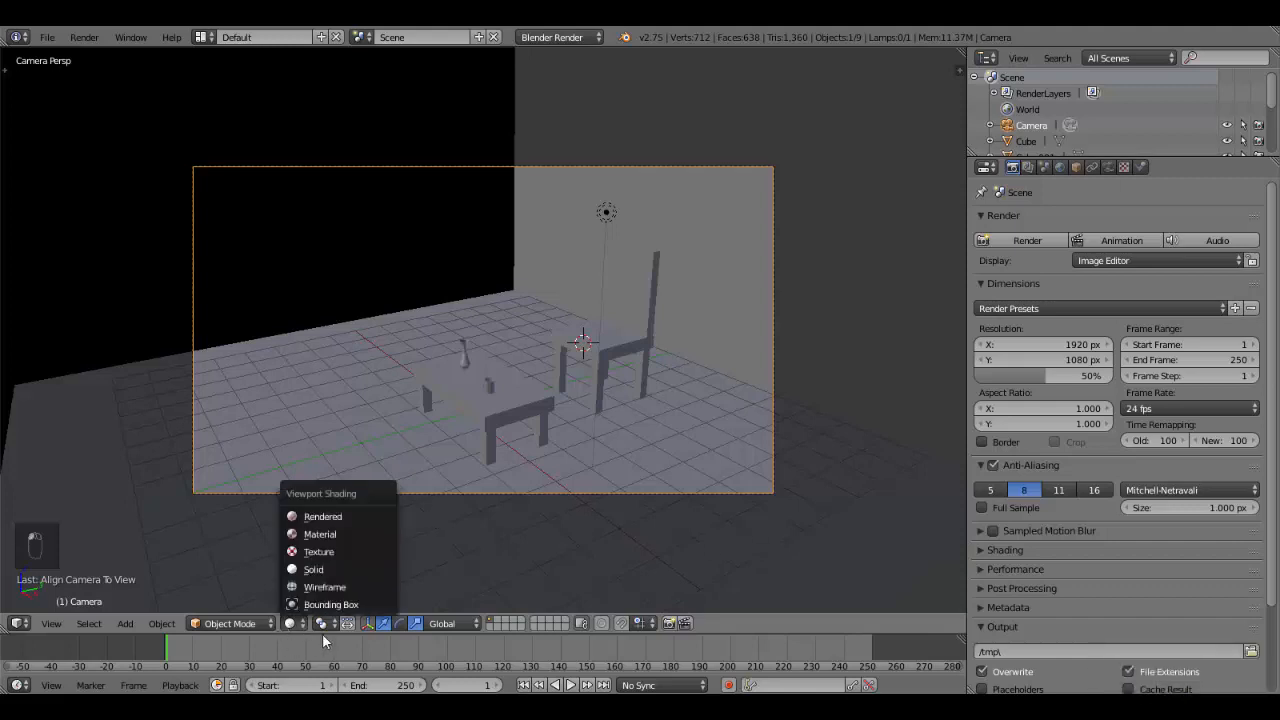
left_click(293, 625)
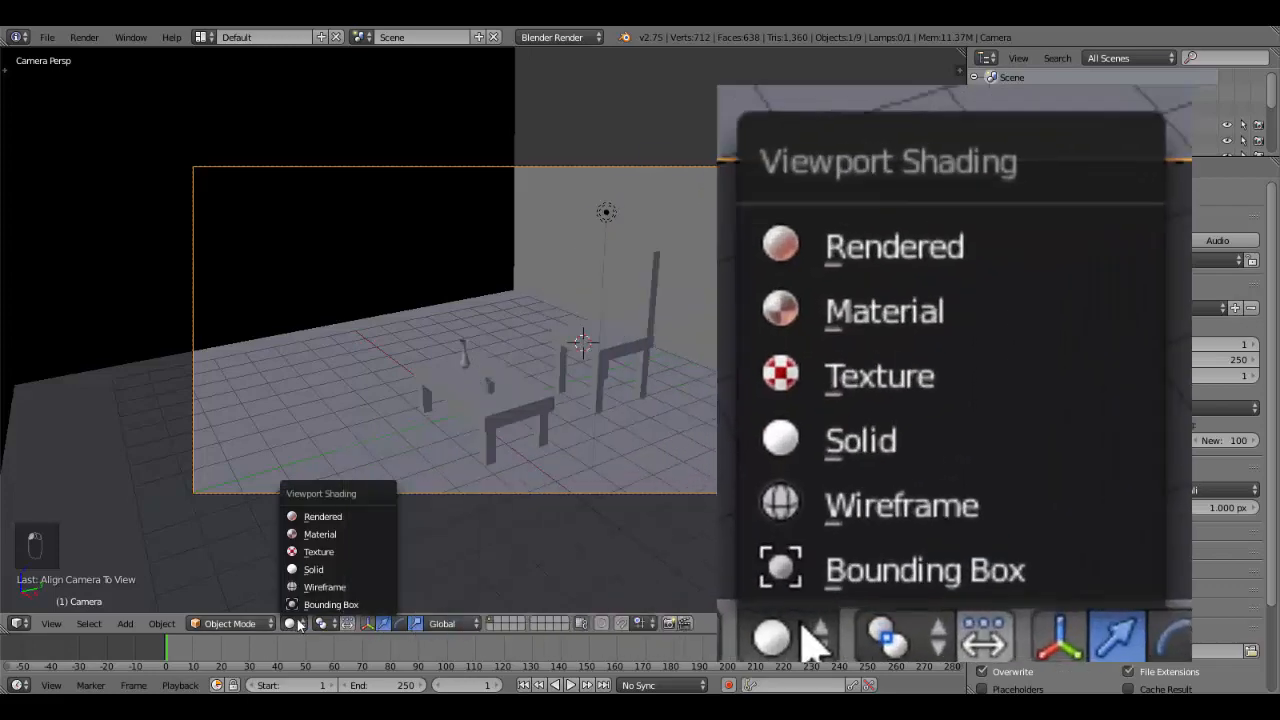
left_click(322, 517)
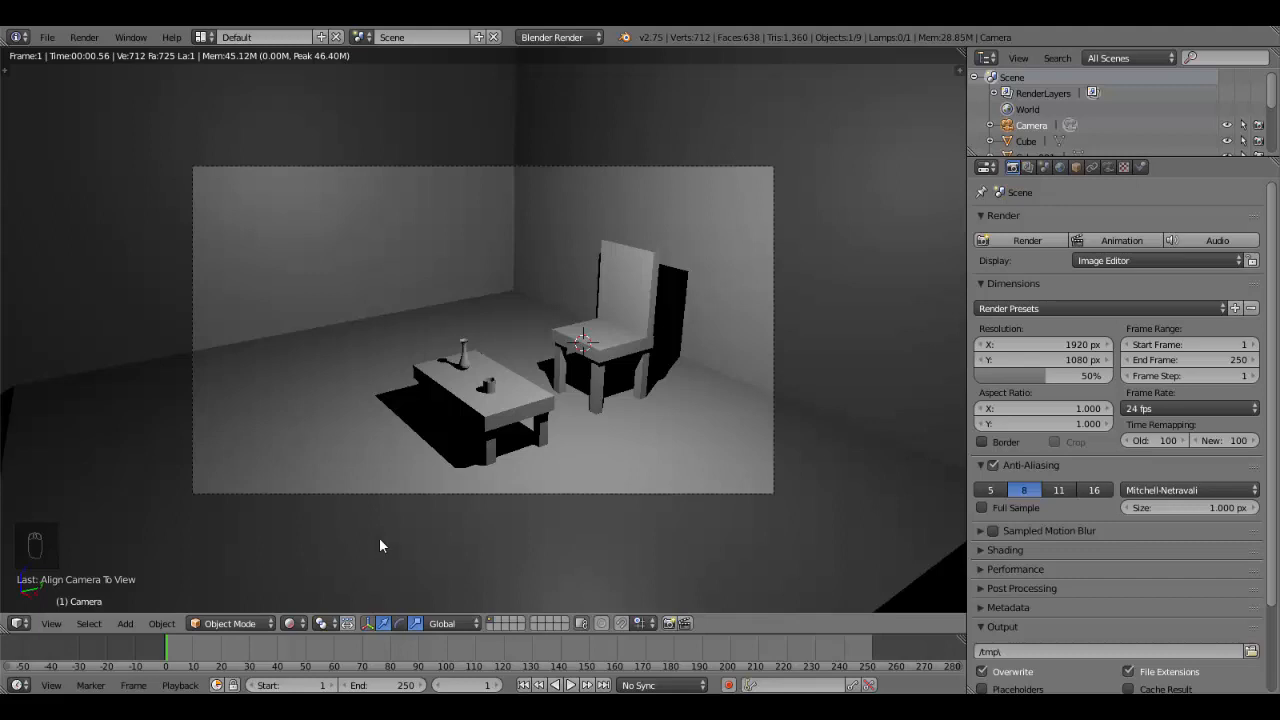
middle_click_drag(380, 545, 480, 582)
key("KP_0")
left_click(290, 623)
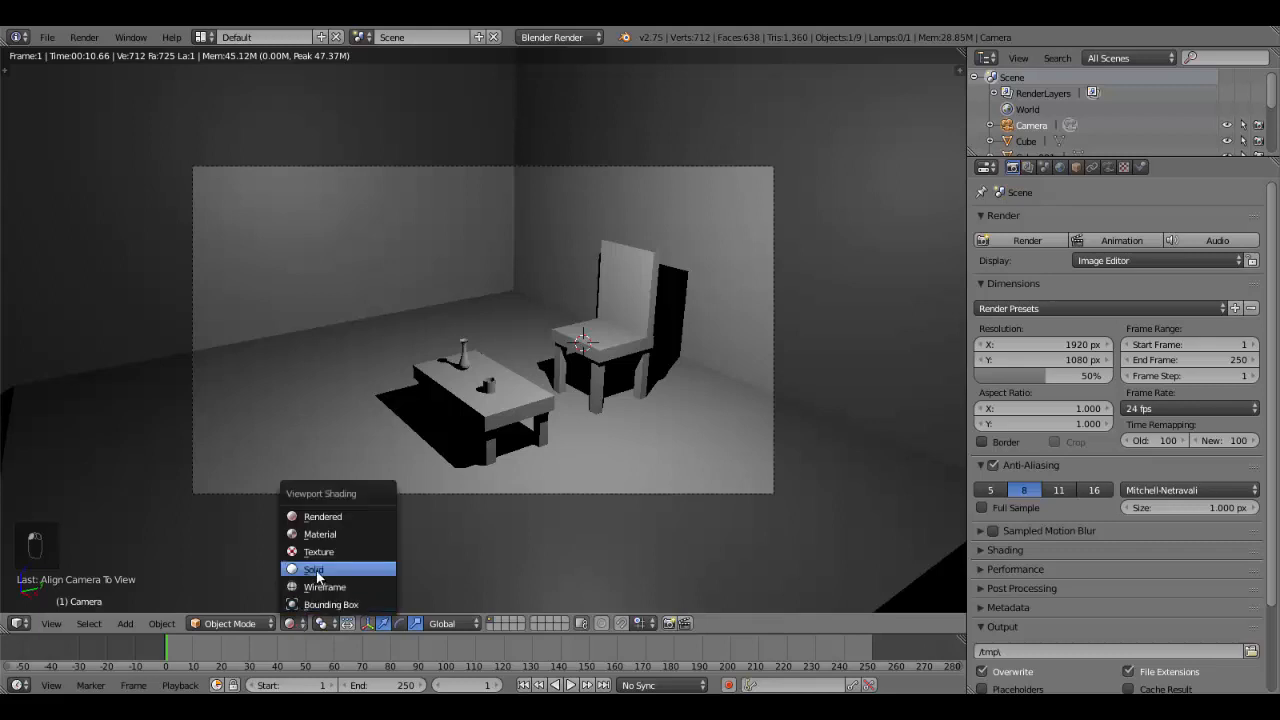
left_click(320, 572)
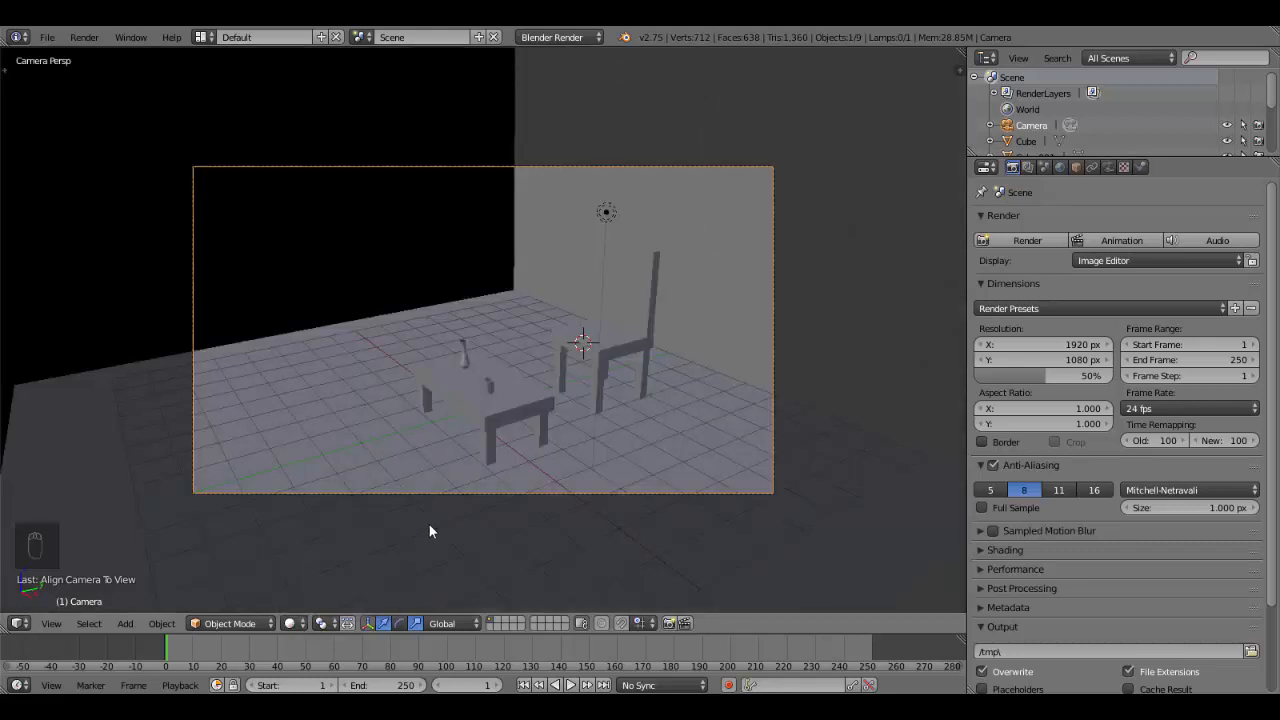
- Render a still image from the camera and inspect the vase's pixels up close
key("F12")
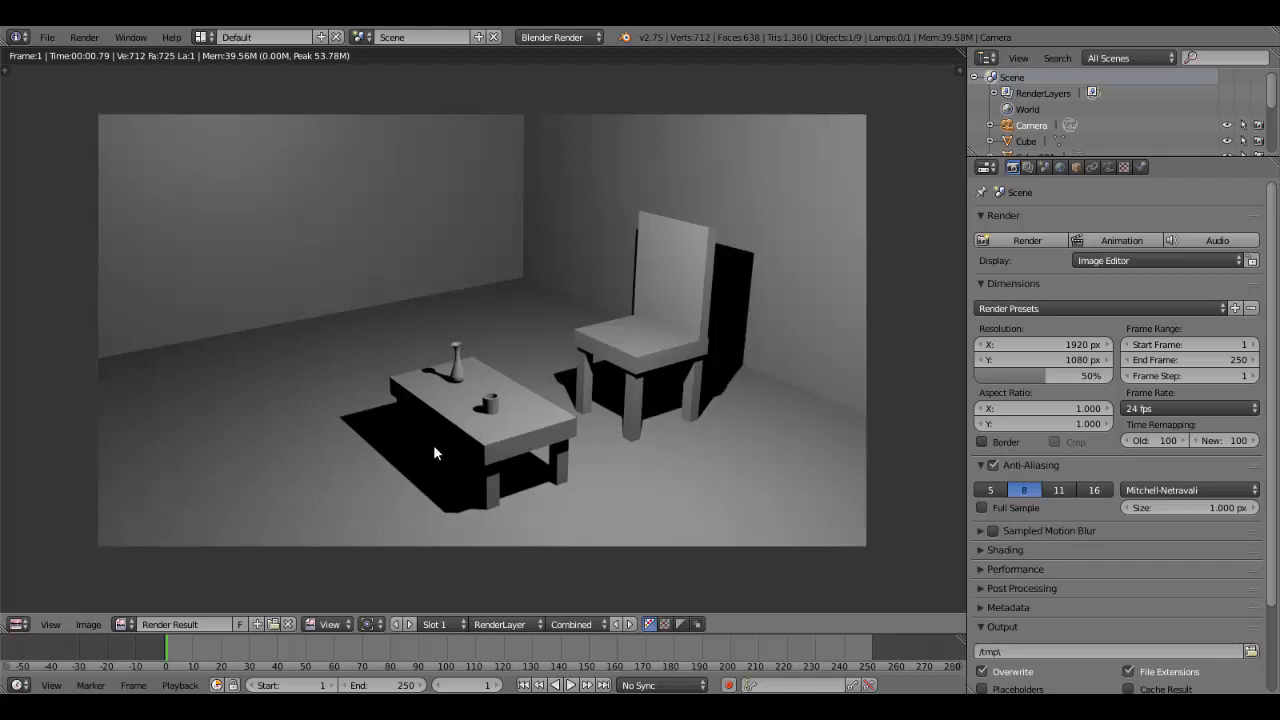
middle_click_drag(460, 330, 437, 289)
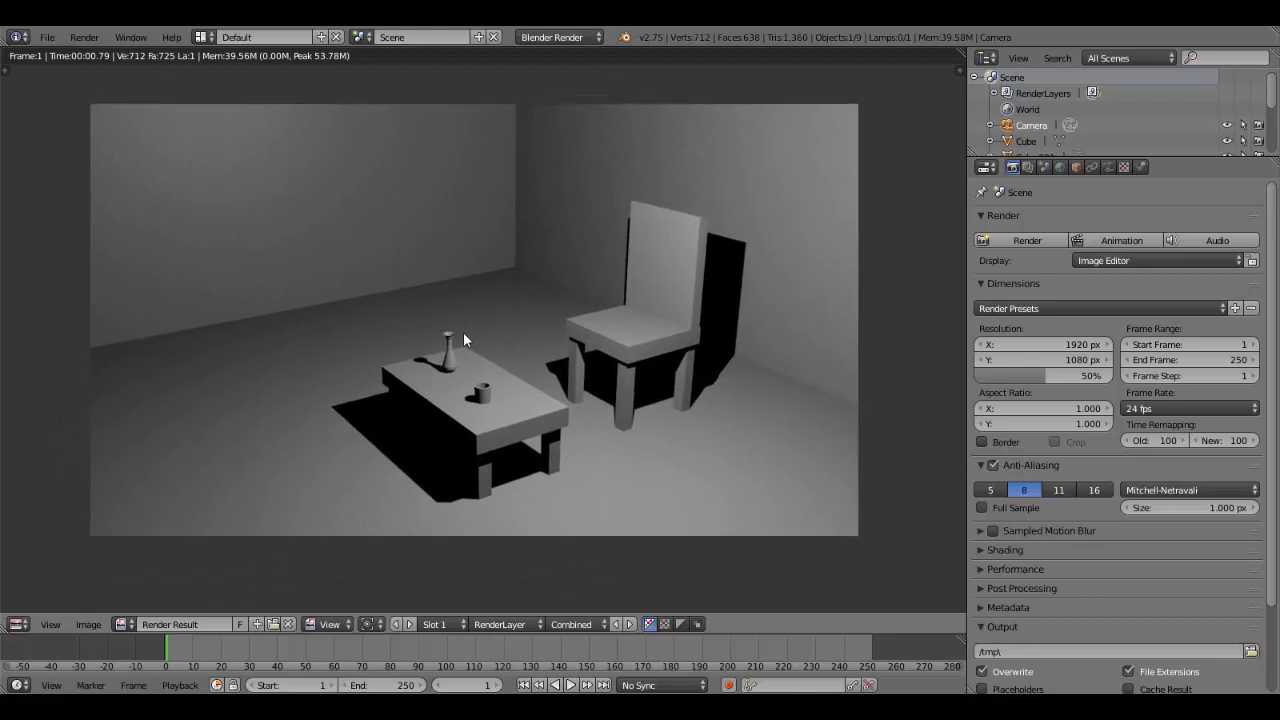
scroll(463, 332, "up", 10)
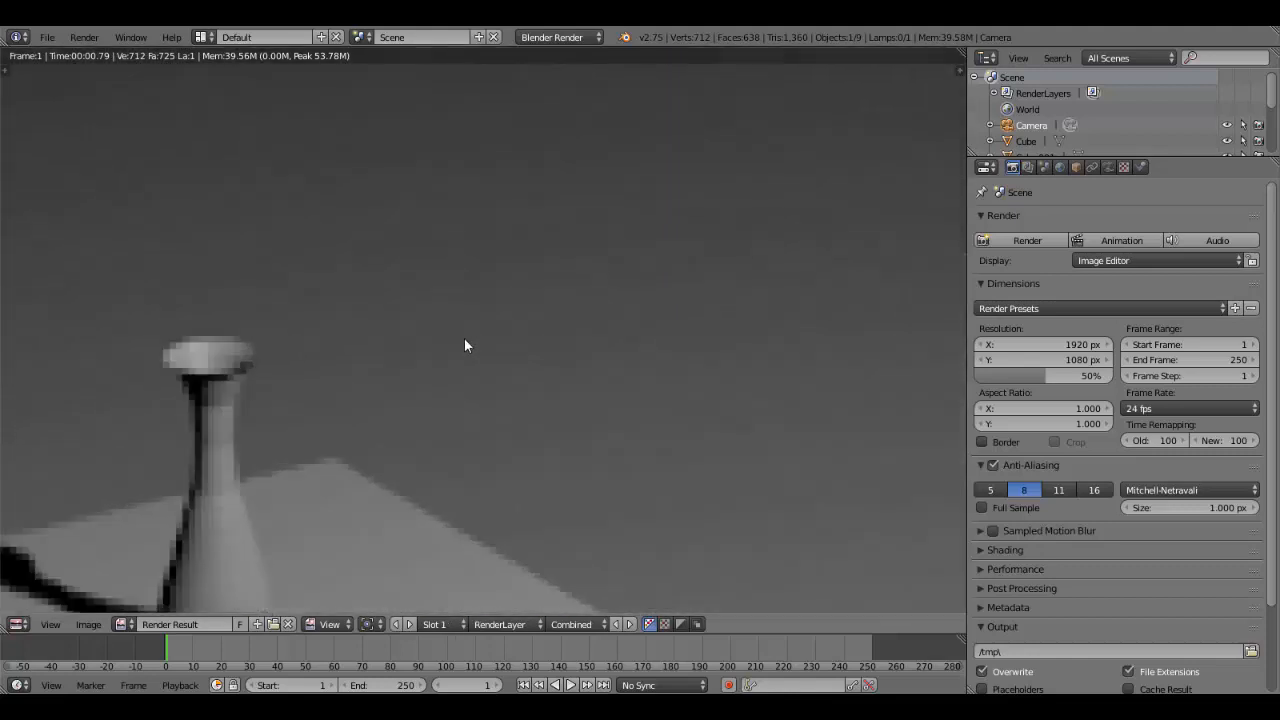
middle_click_drag(464, 338, 560, 260)
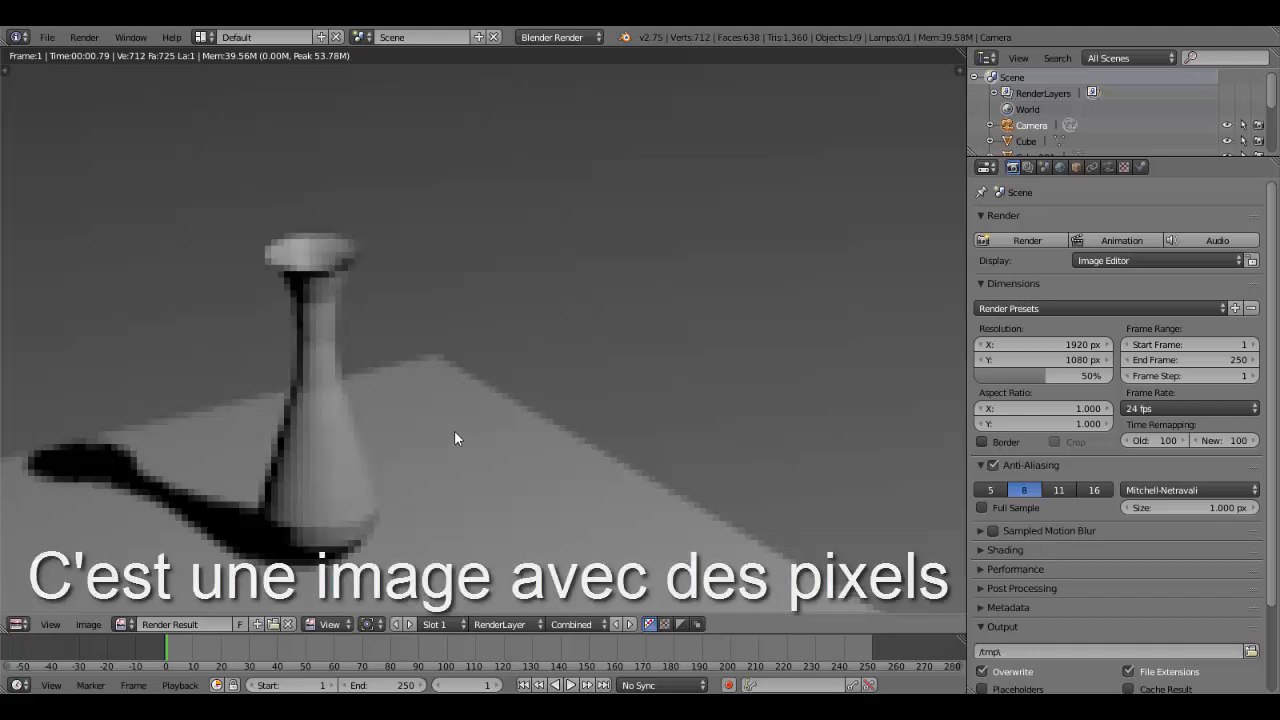
scroll(455, 433, "down", 10)
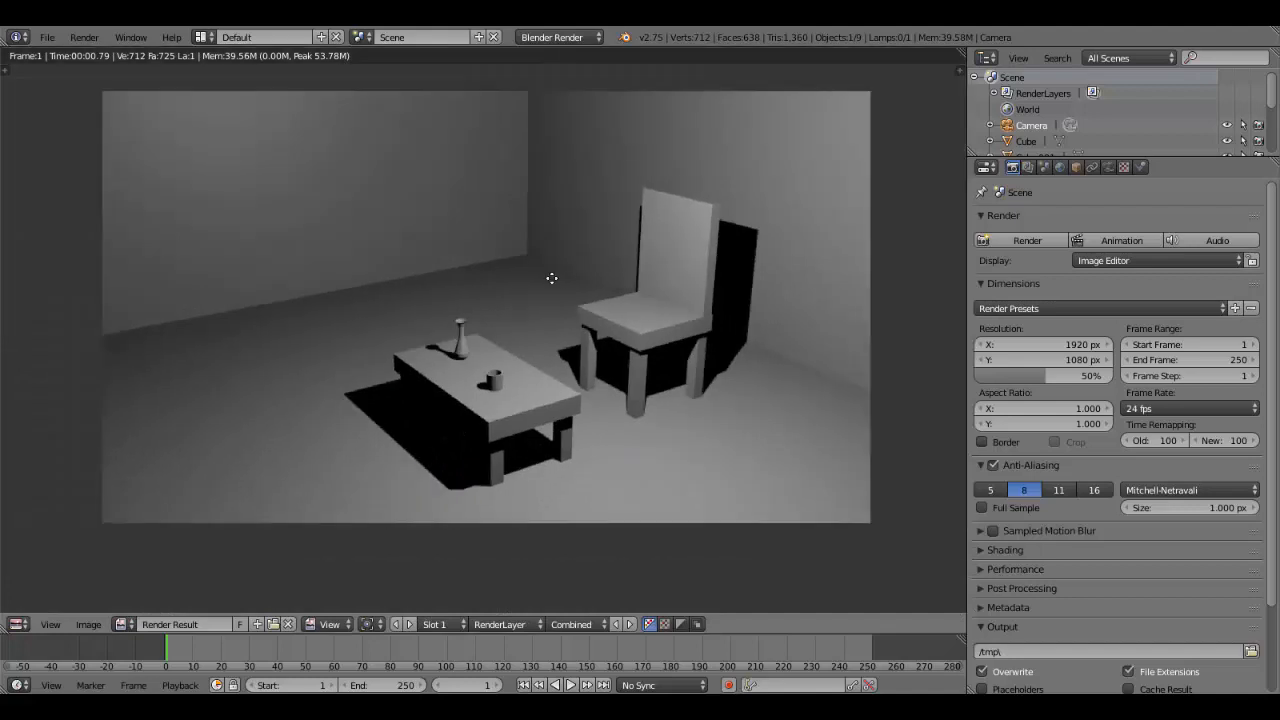
middle_click_drag(551, 278, 551, 303)
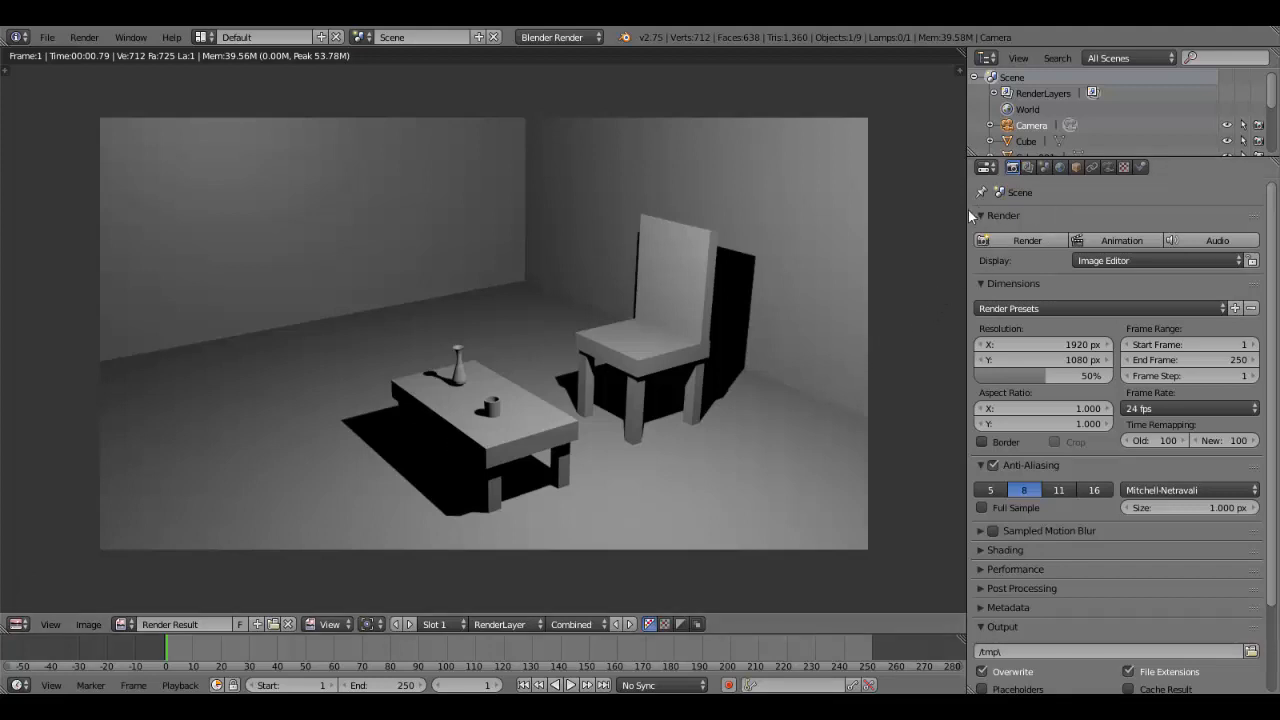
- Widen the properties area and set the render resolution percentage to 100%
left_click_drag(968, 215, 629, 215)
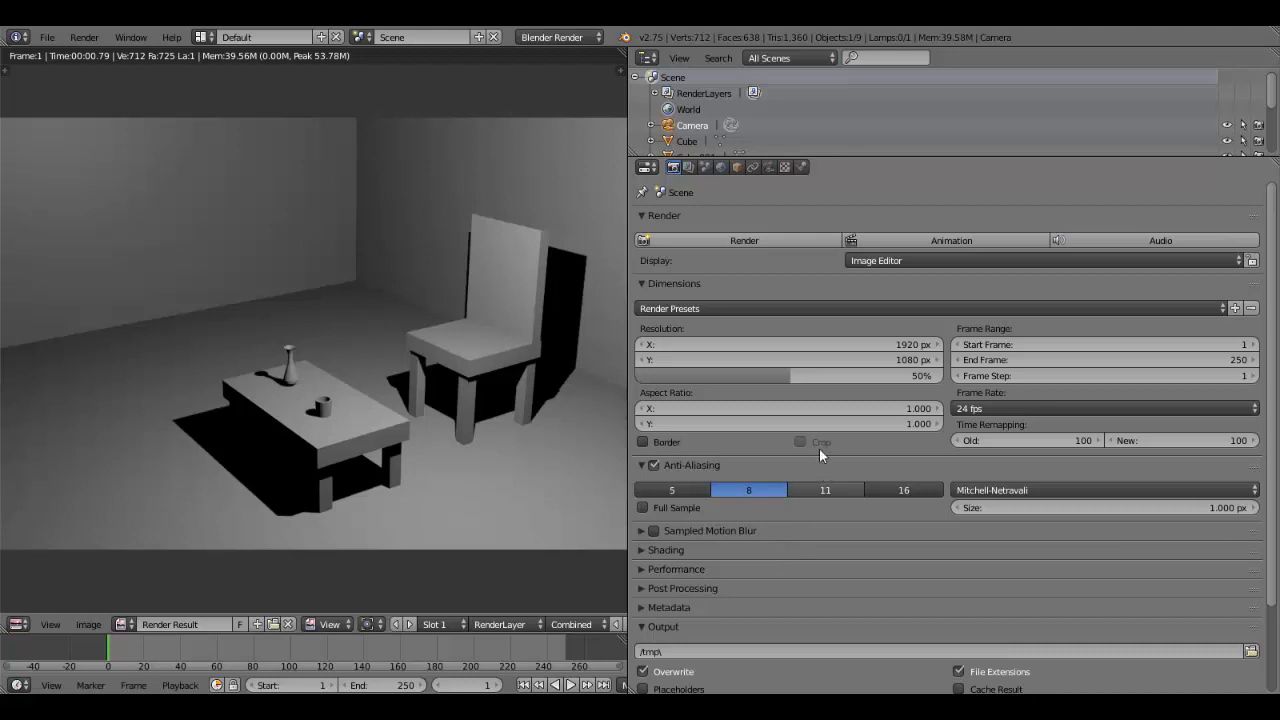
scroll(1024, 604, "down", 1)
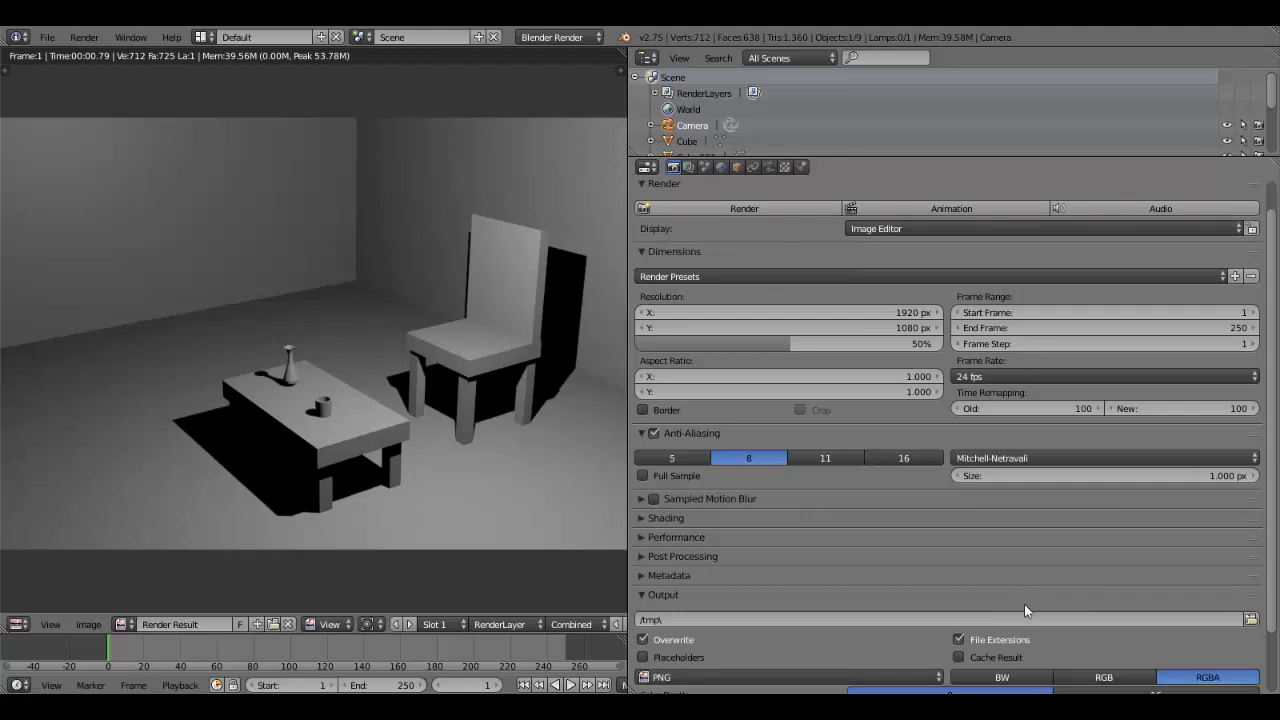
scroll(1015, 609, "up", 1)
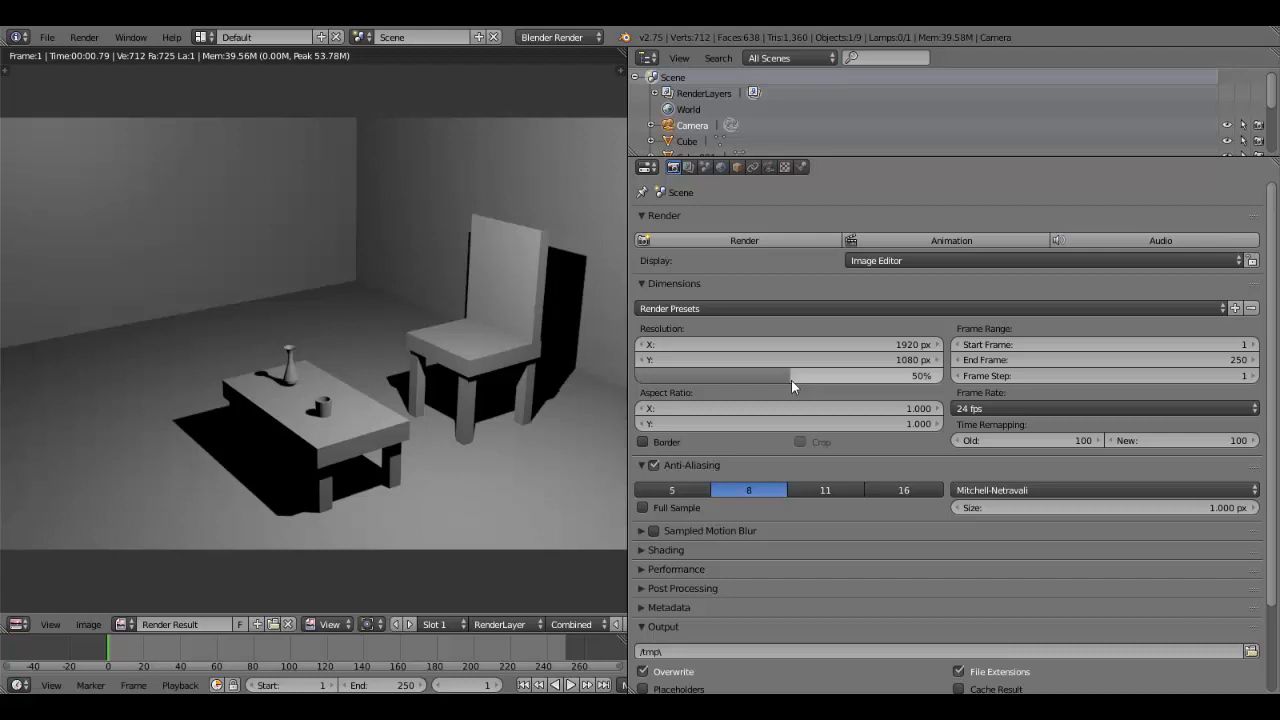
left_click_drag(791, 380, 940, 387)
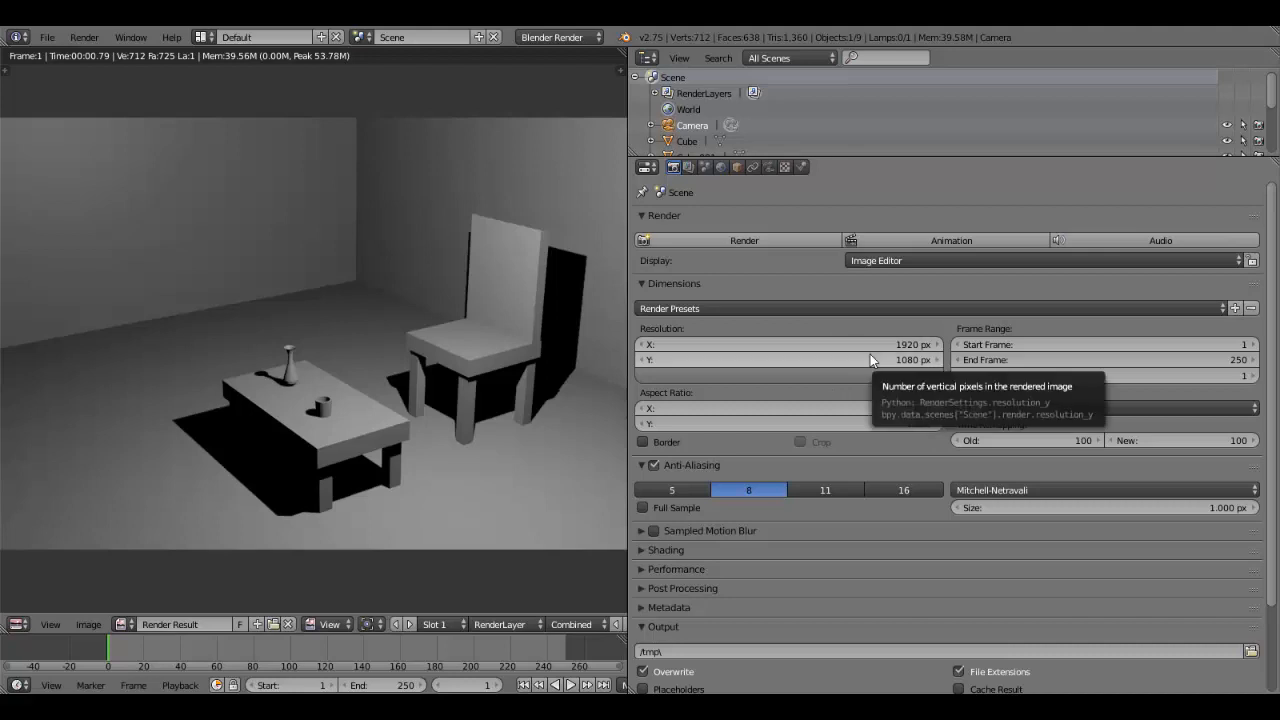
- Change the area showing the render result back to the 3D View
left_click(18, 624)
left_click(60, 602)
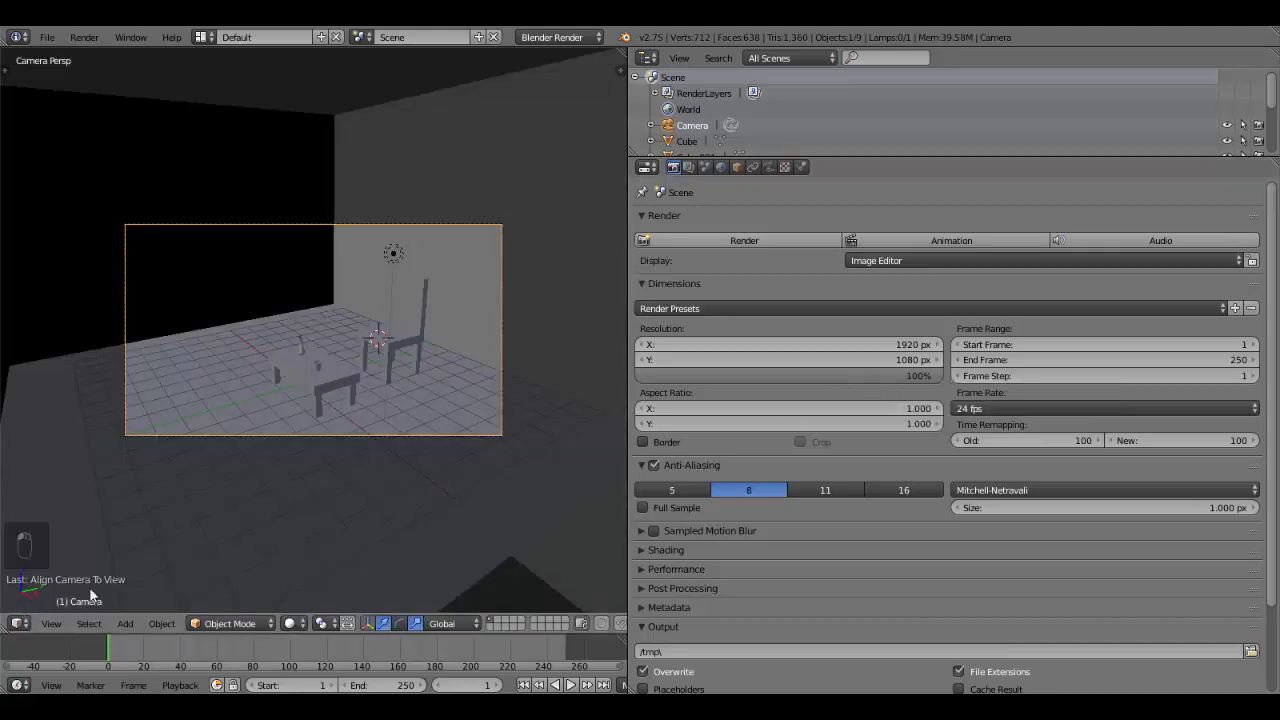
left_click(18, 623)
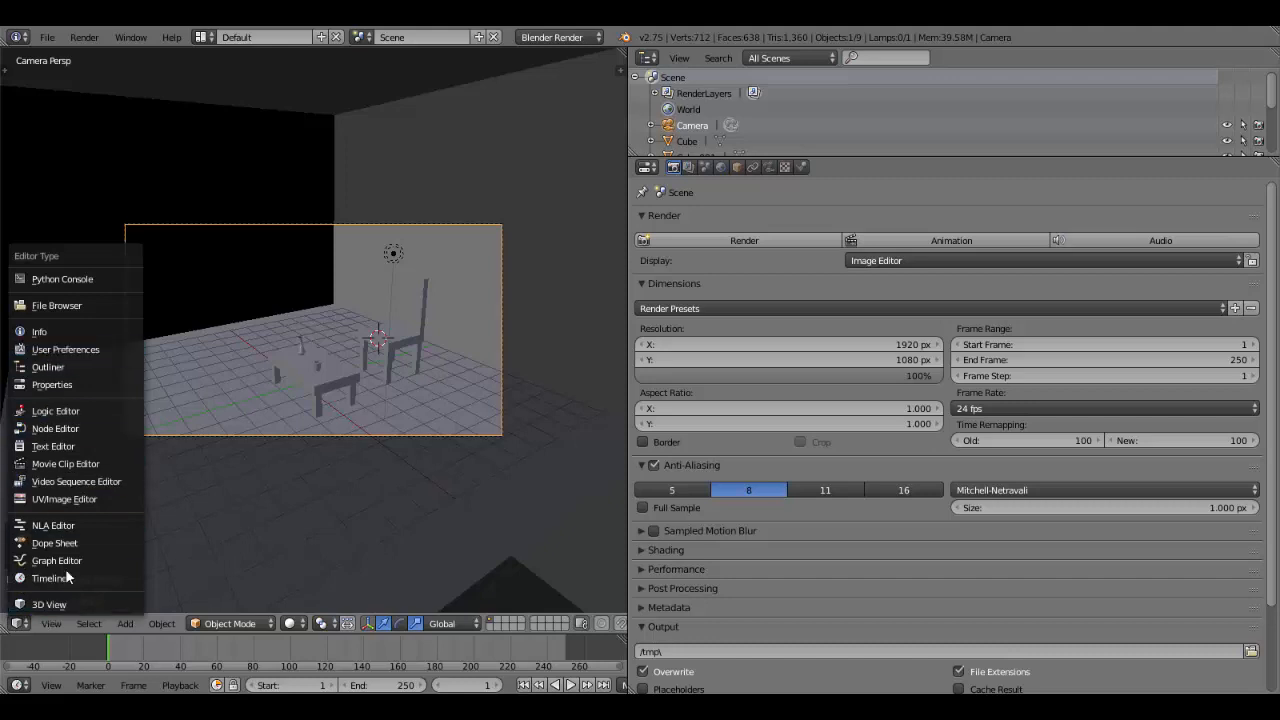
left_click(35, 605)
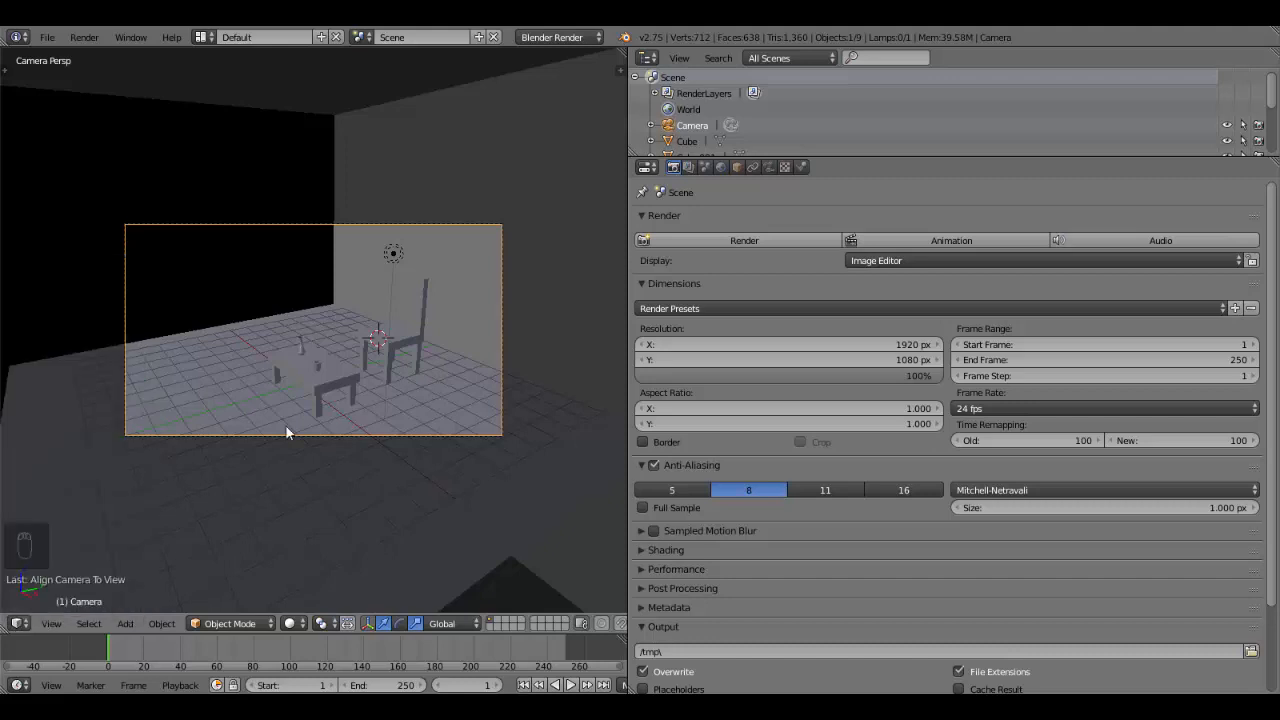
- Reduce the vertical render resolution to 141 px
scroll(448, 378, "up", 2)
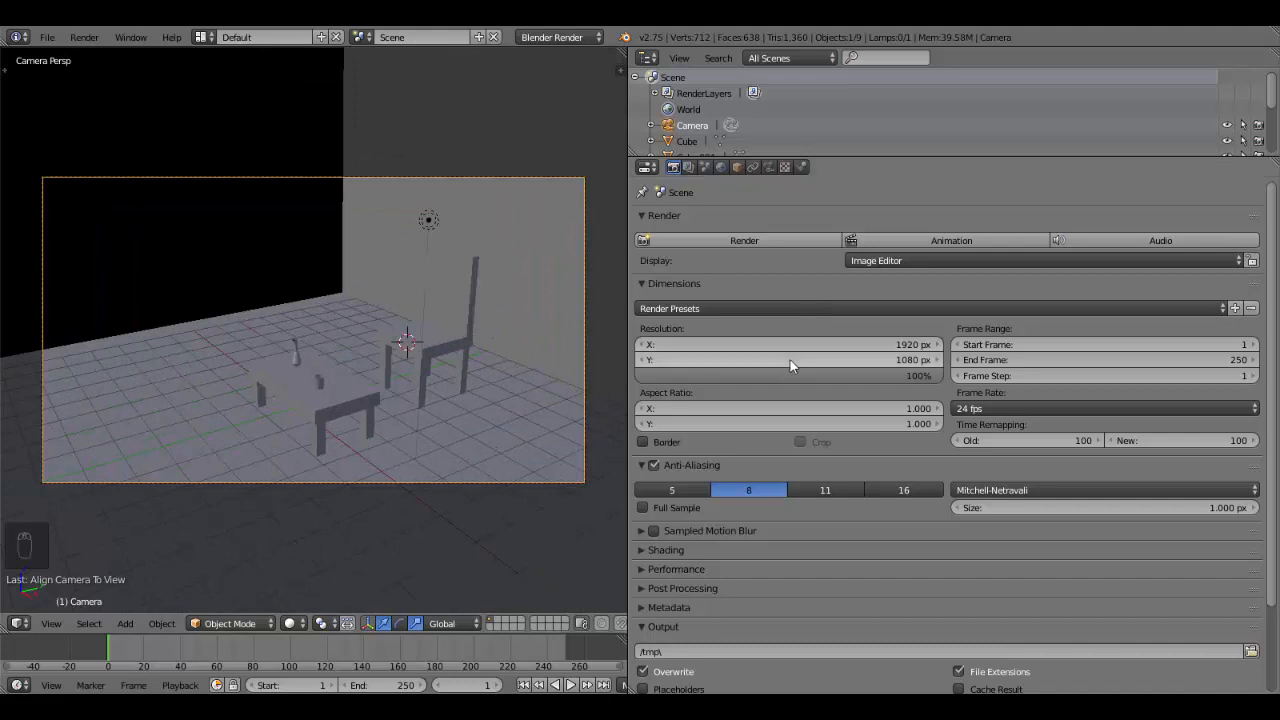
left_click_drag(790, 360, 690, 360)
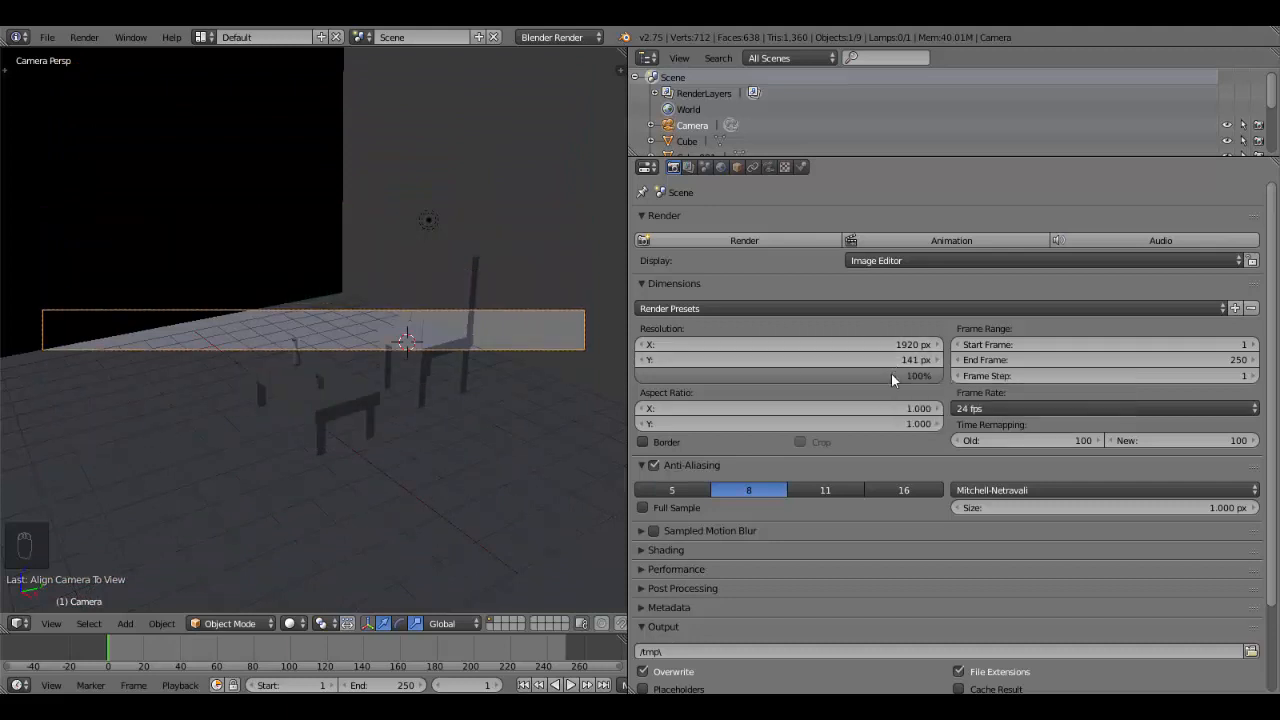
- Reset the vertical render resolution to 1080 px
key("BackSpace")
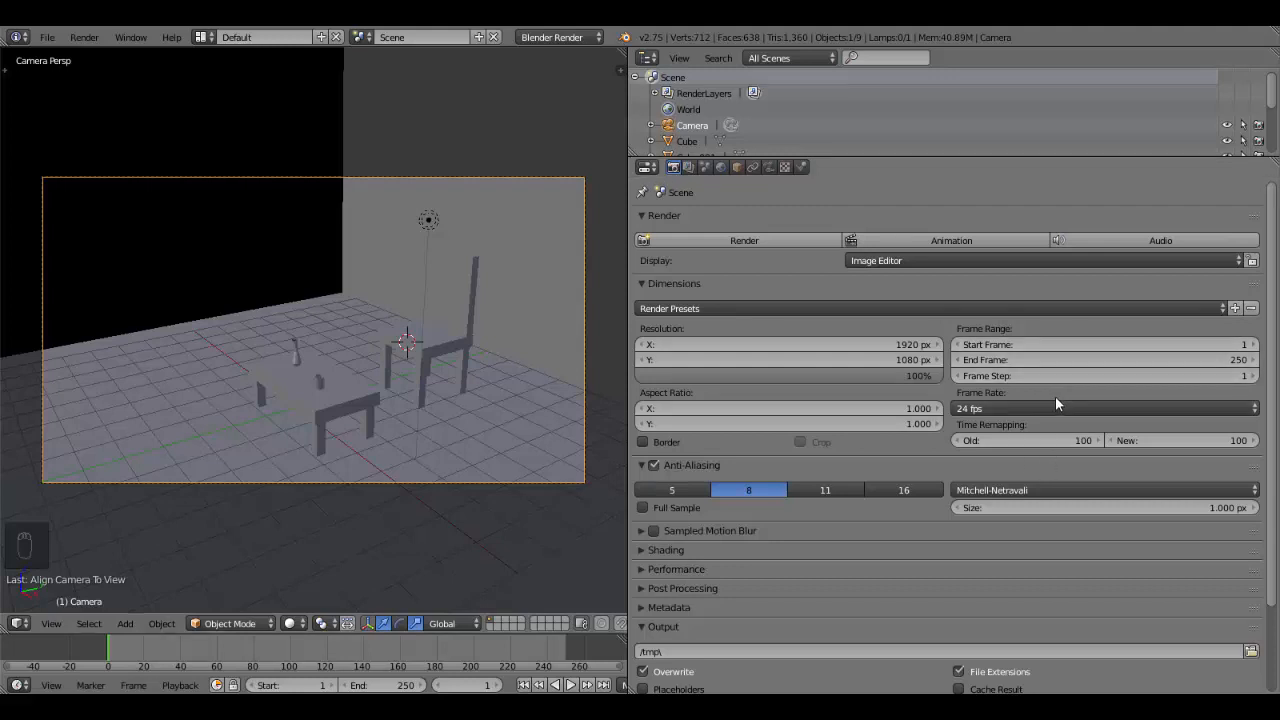
scroll(1055, 396, "down", 2)
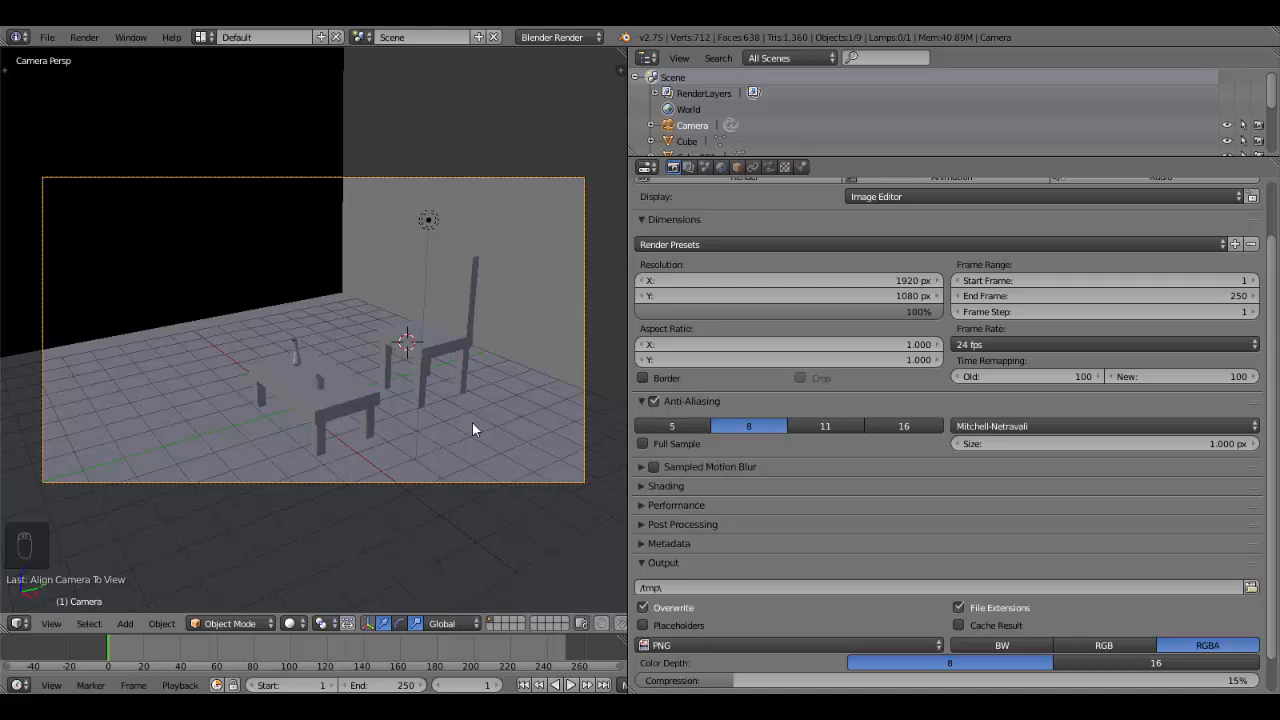
- Show the existing render result, switching its area to the 3D View and back to the UV/Image Editor
key("F12")
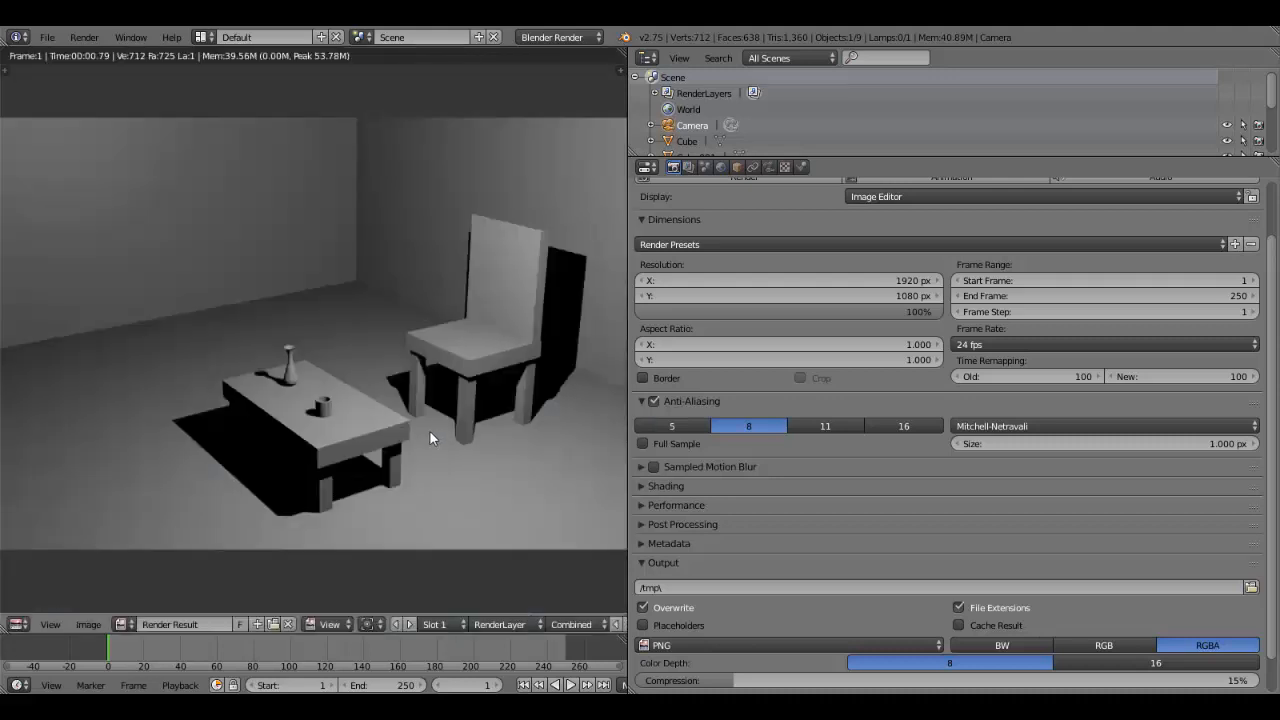
left_click(17, 623)
left_click(40, 605)
left_click(20, 622)
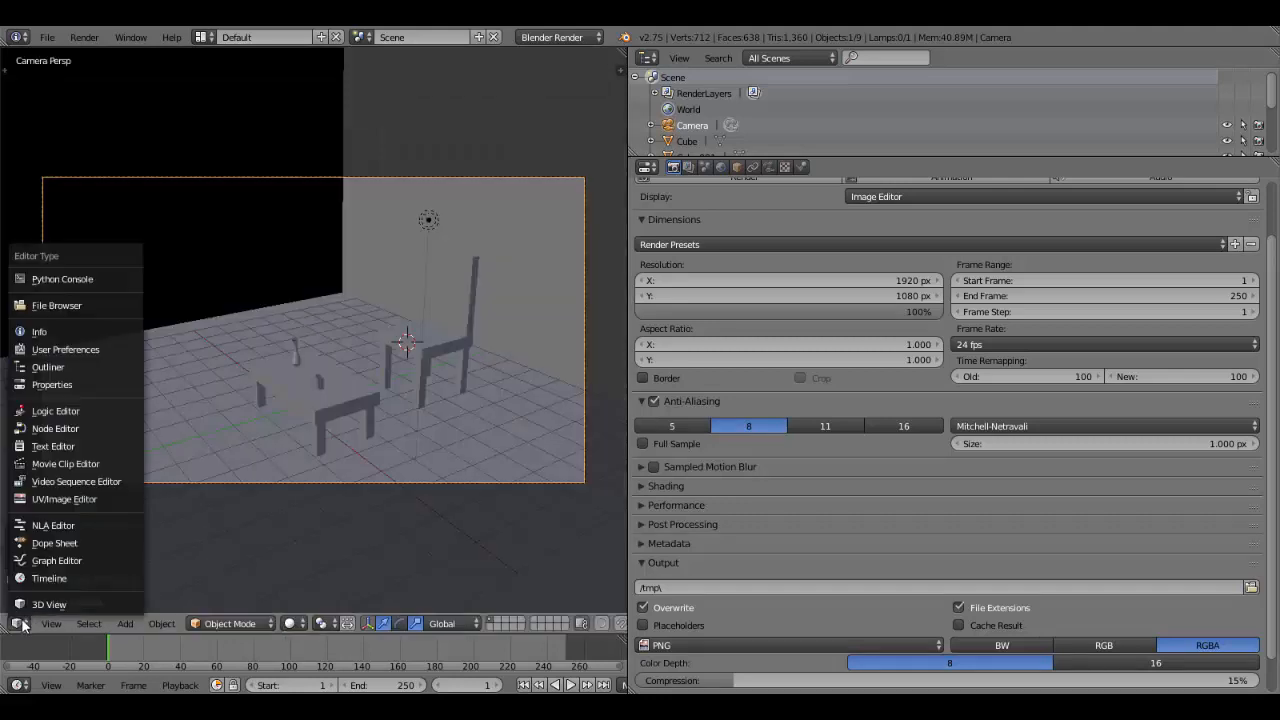
left_click(72, 500)
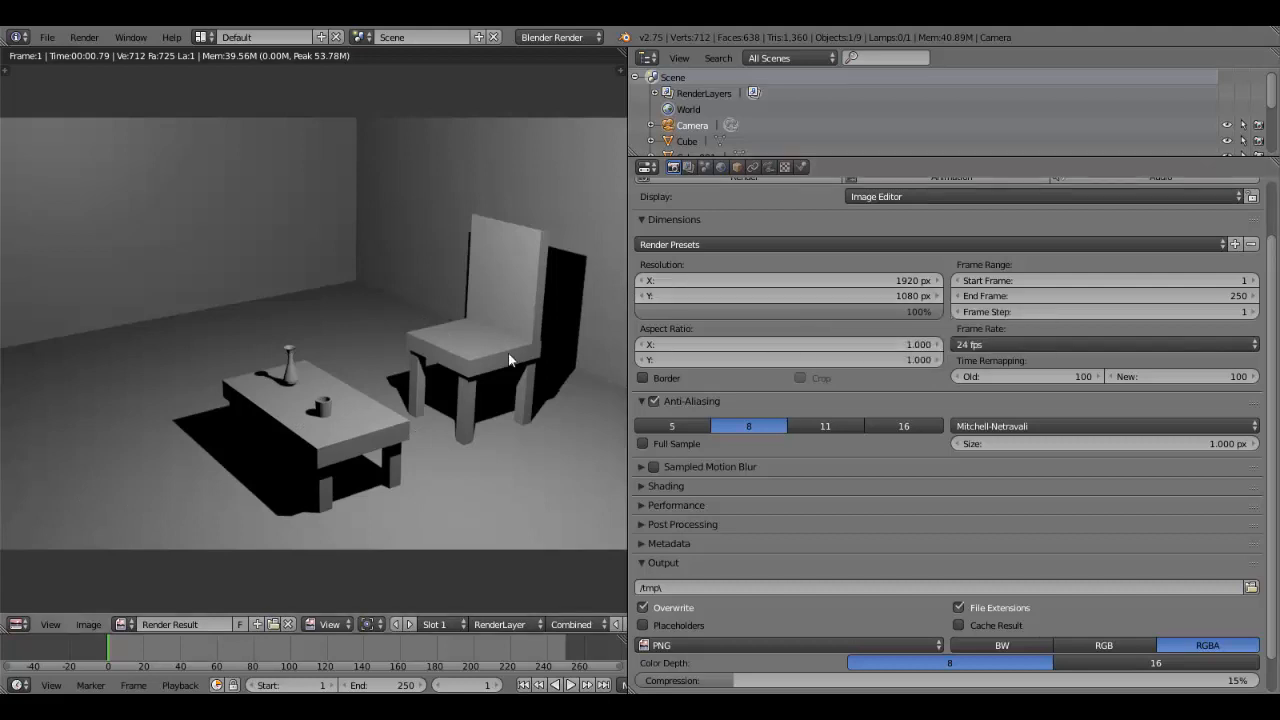
- Render the still image at 1920 x 1080 px, widen the image area and inspect the vase up close
key("F12")
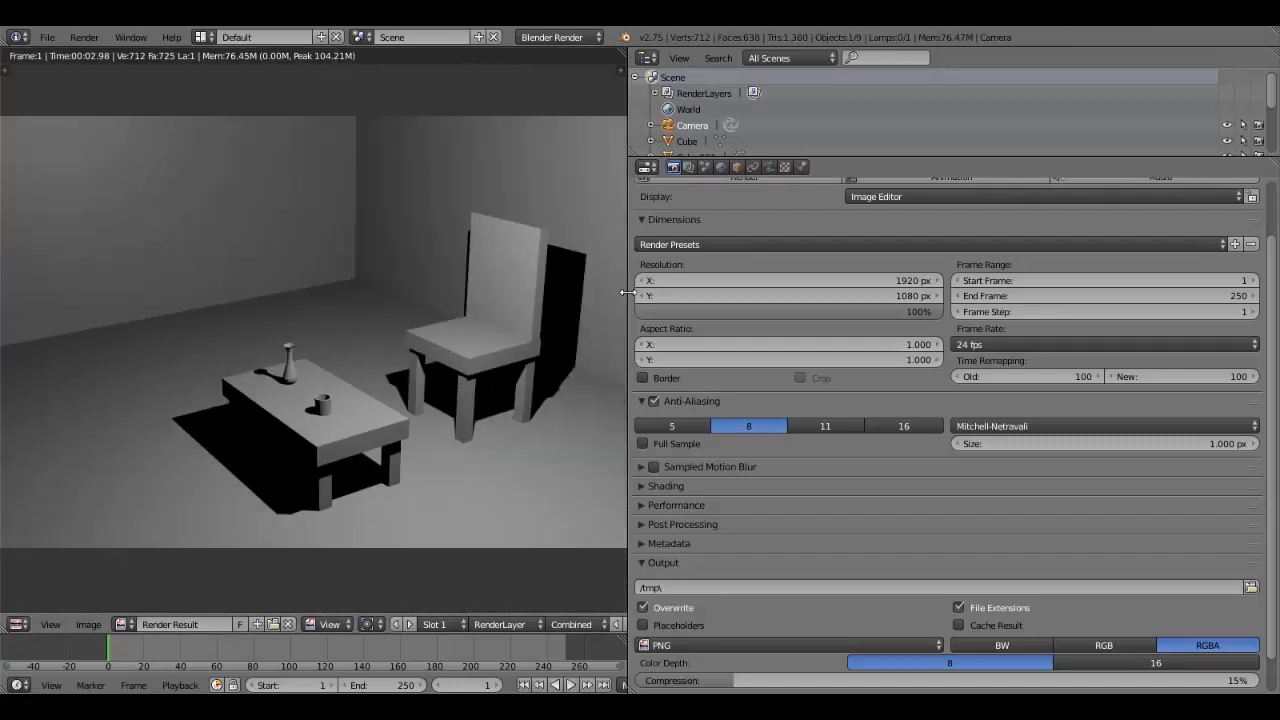
left_click_drag(627, 296, 740, 298)
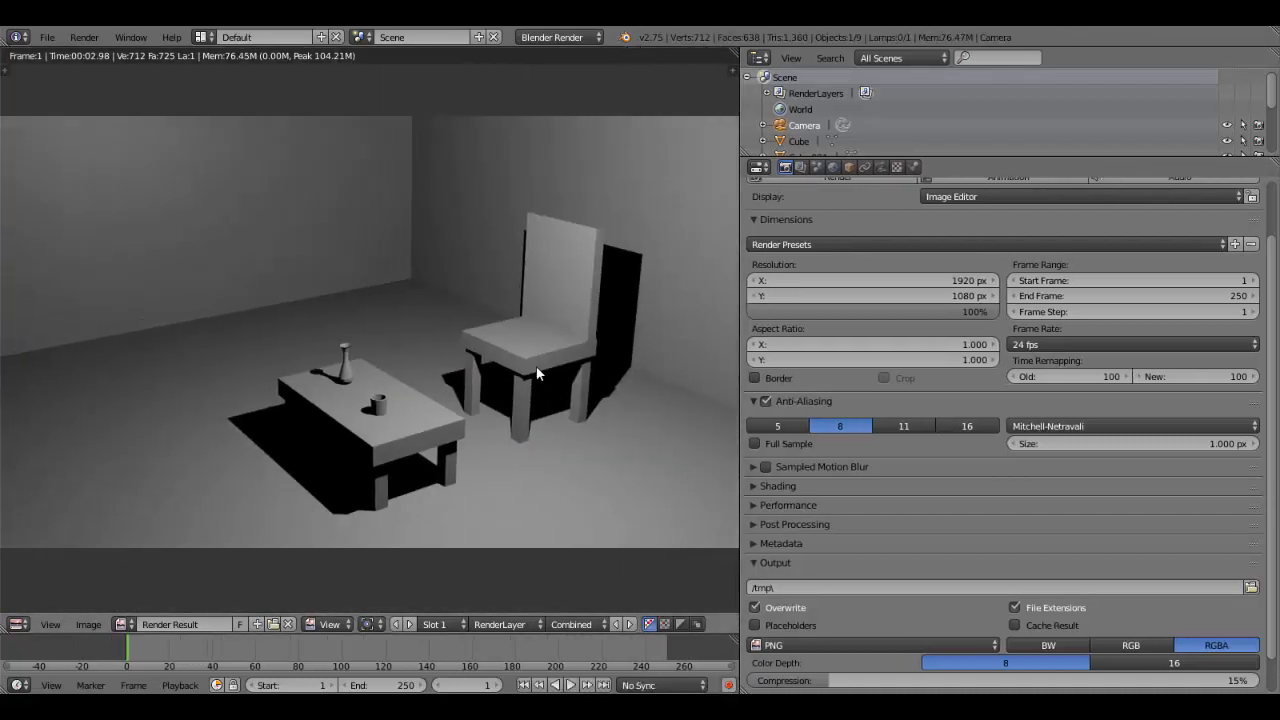
scroll(531, 371, "up", 5)
scroll(423, 405, "up", 4)
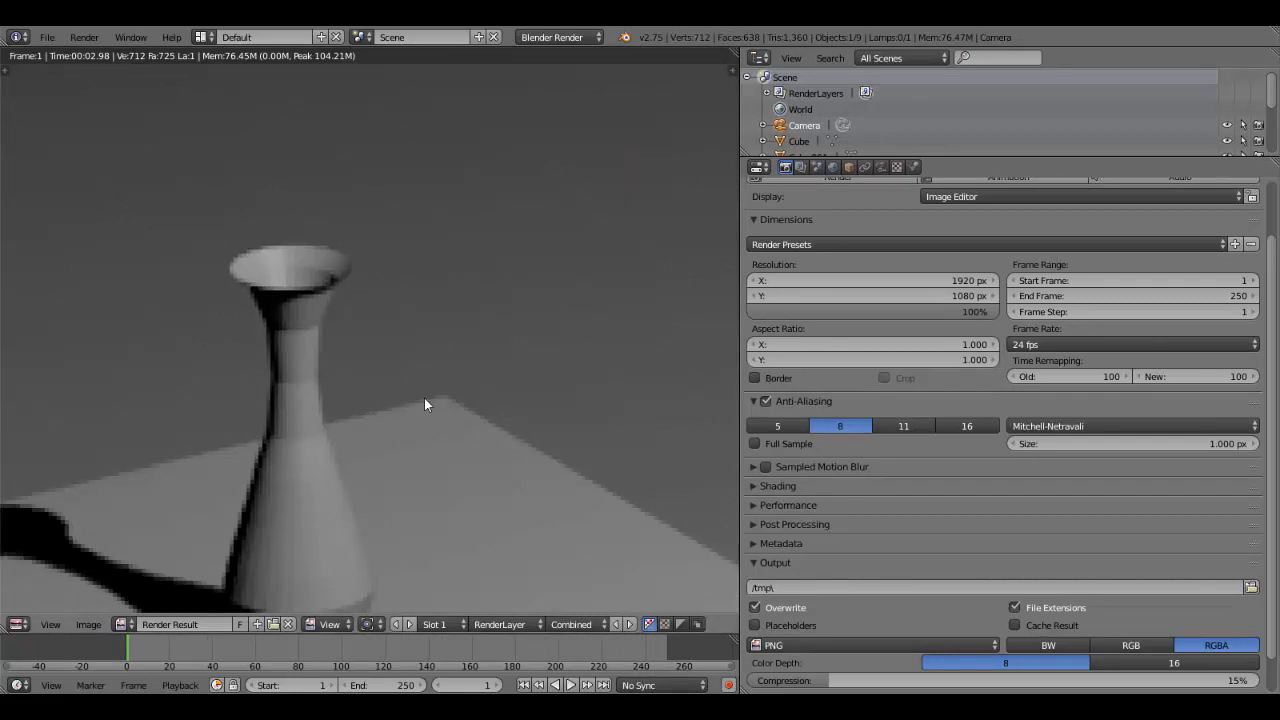
scroll(424, 398, "down", 4)
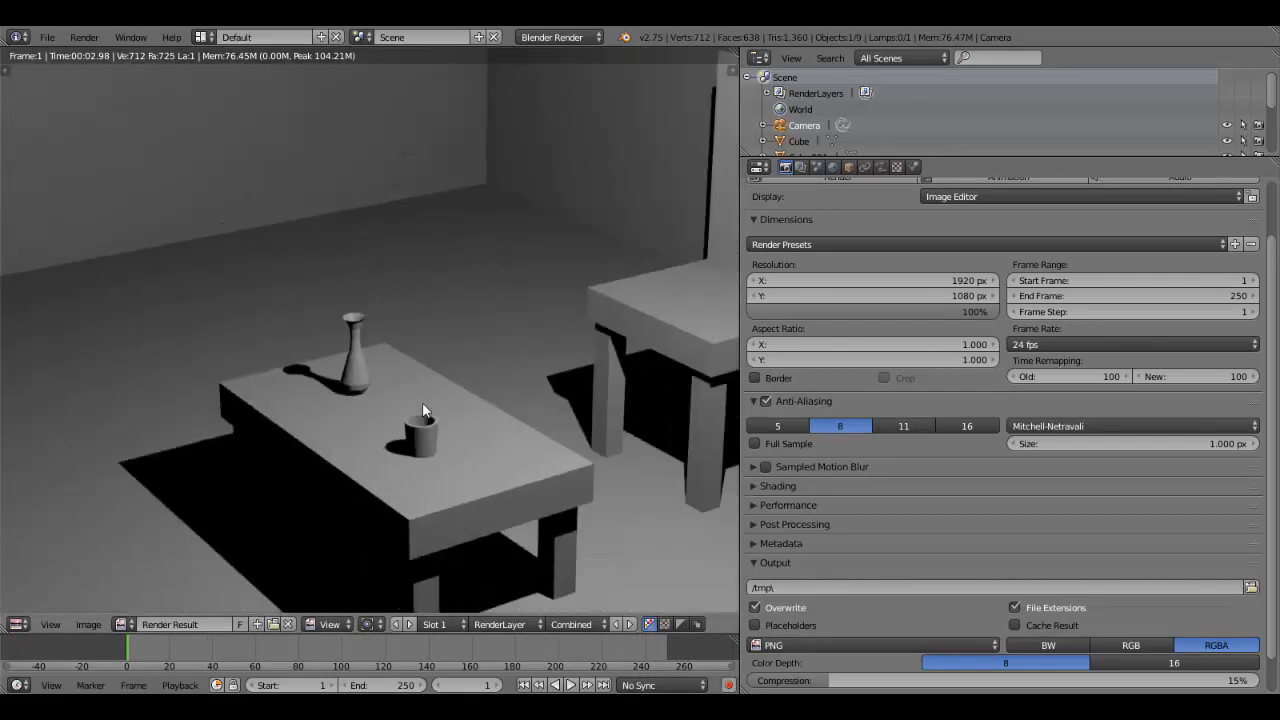
scroll(460, 434, "down", 2)
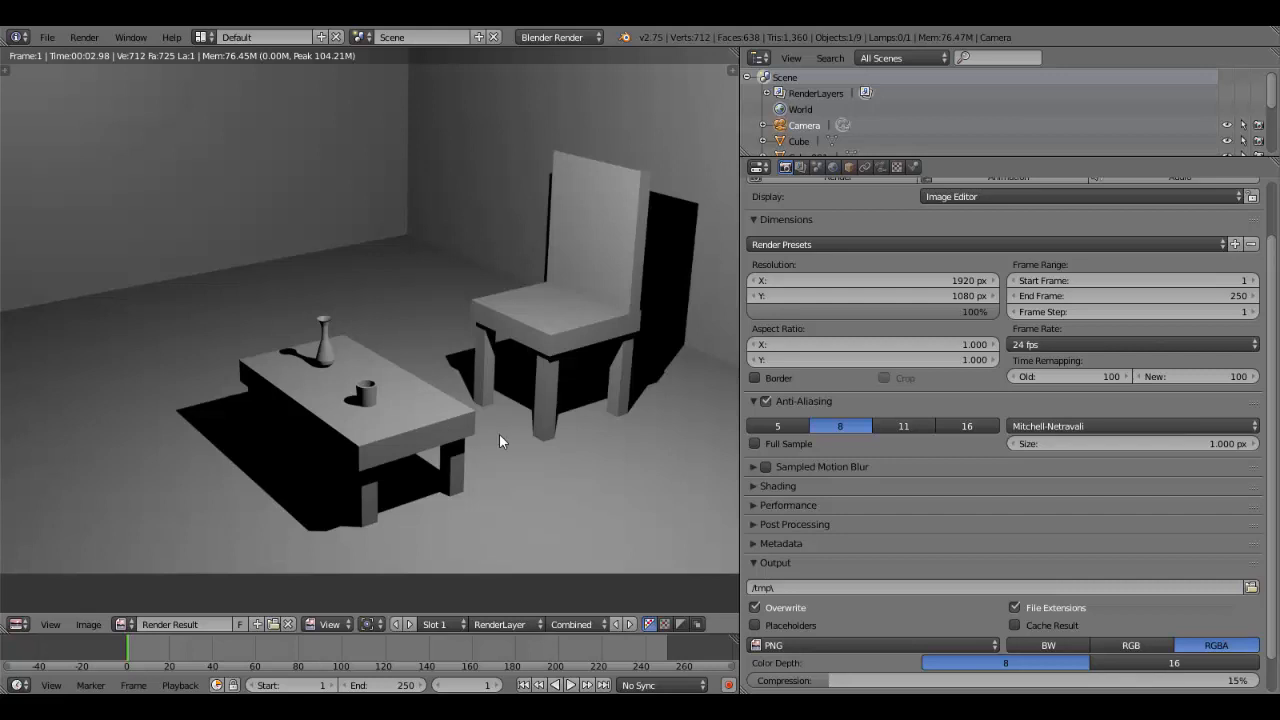
- Turn off anti-aliasing and render the image into Slot 2, framing the vase and cup
left_click(766, 401)
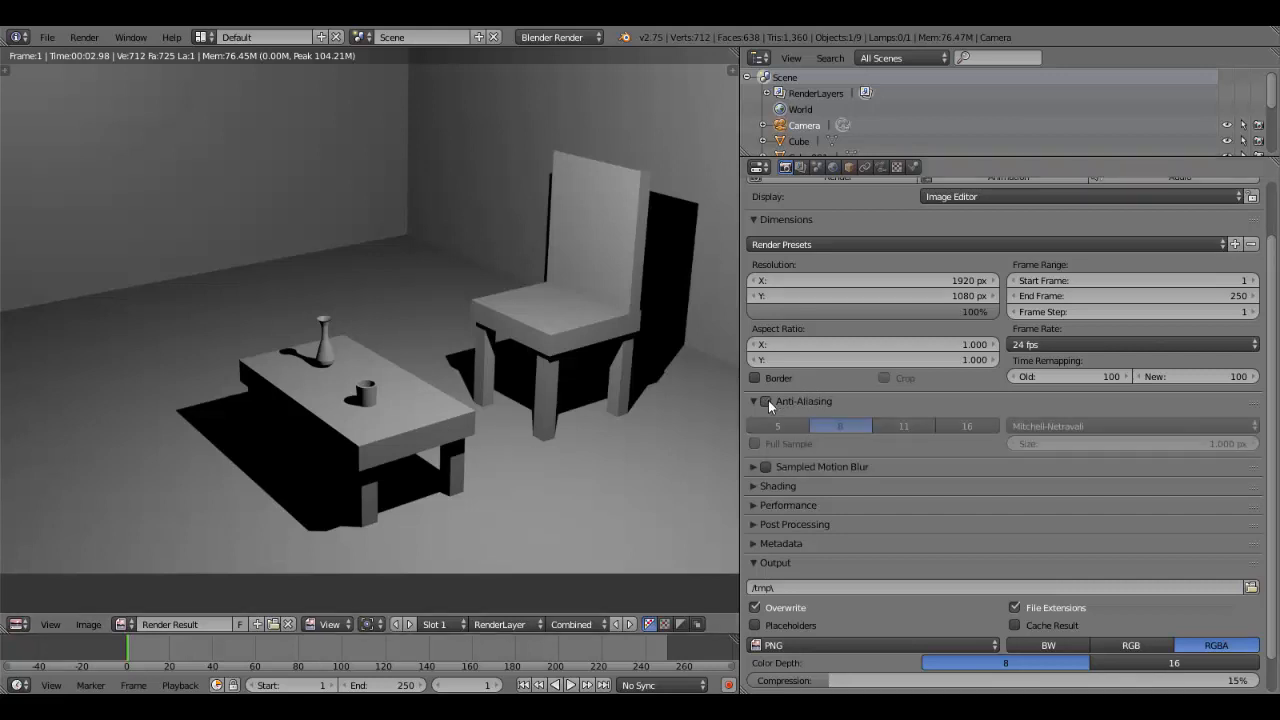
left_click(440, 624)
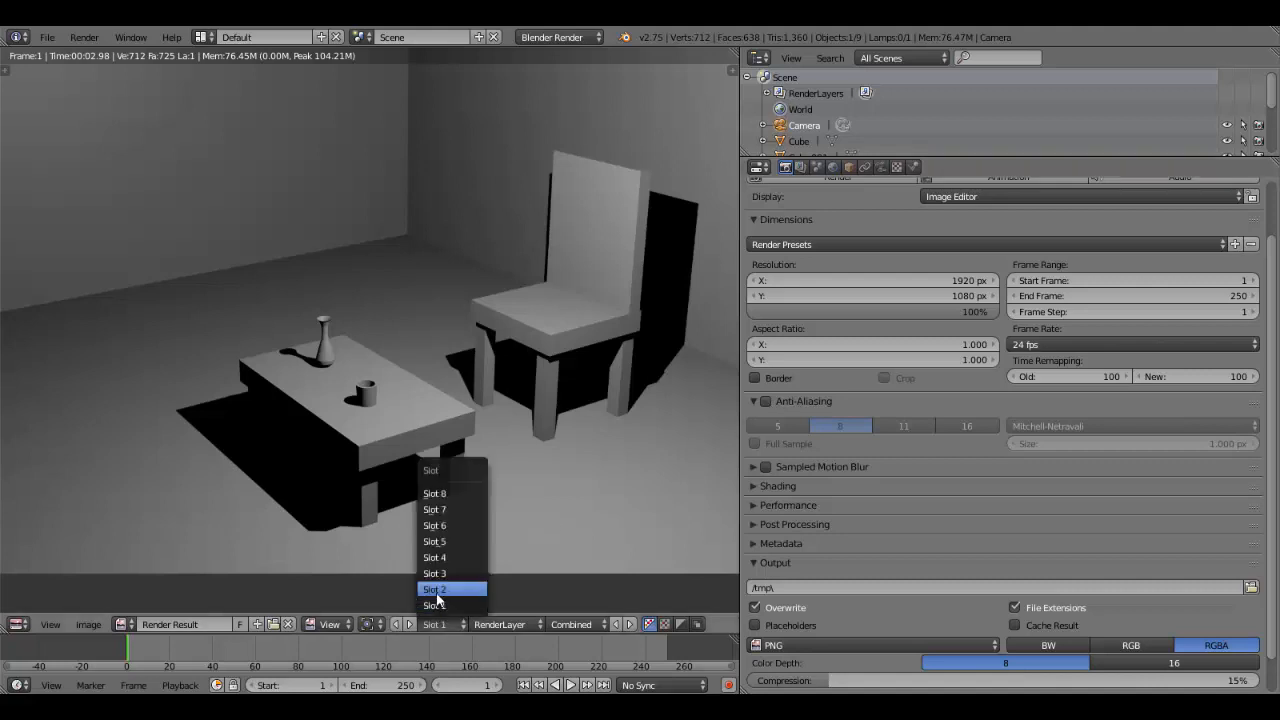
left_click(436, 590)
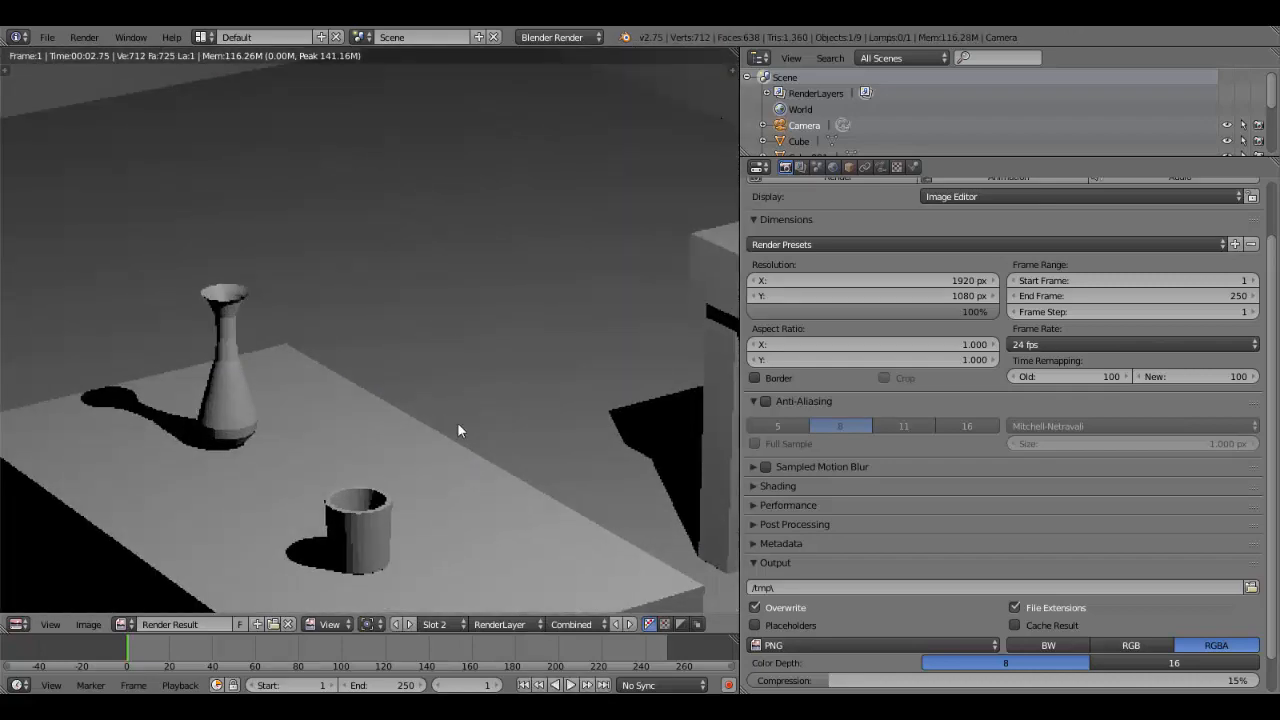
middle_click_drag(458, 425, 536, 408)
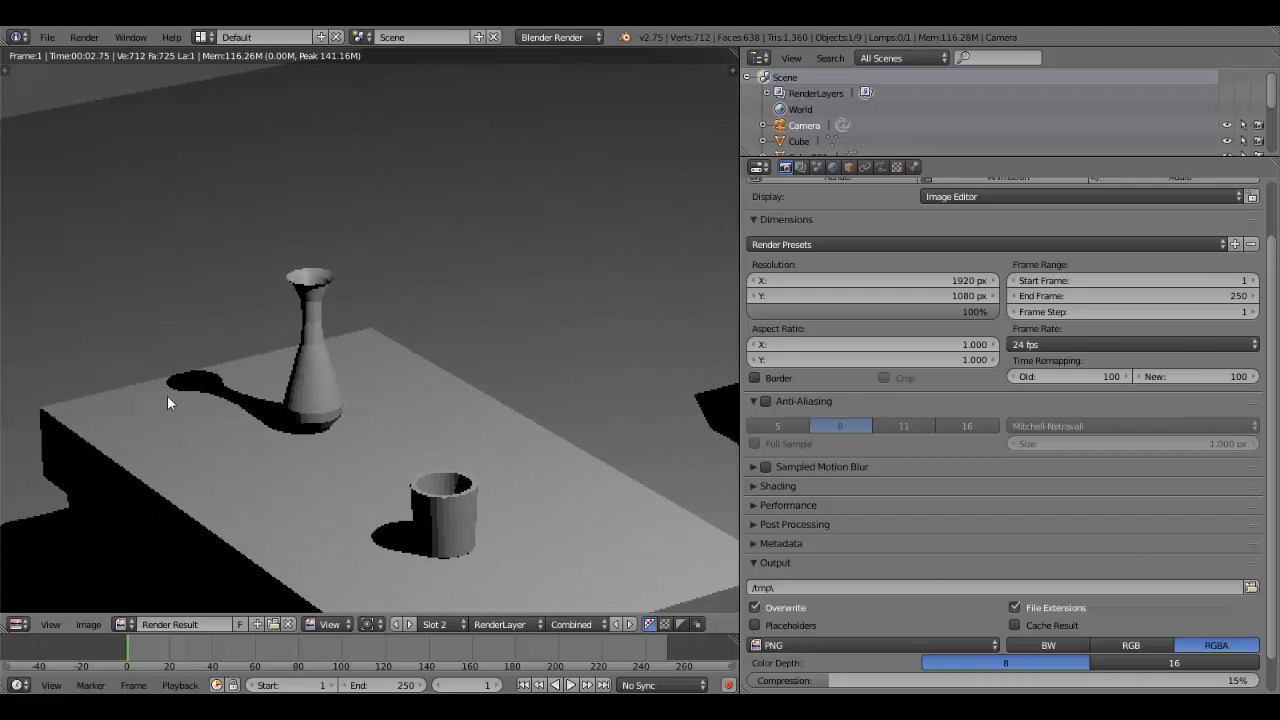
- Compare the anti-aliased render in Slot 1 with the non-anti-aliased render in Slot 2
left_click(434, 624)
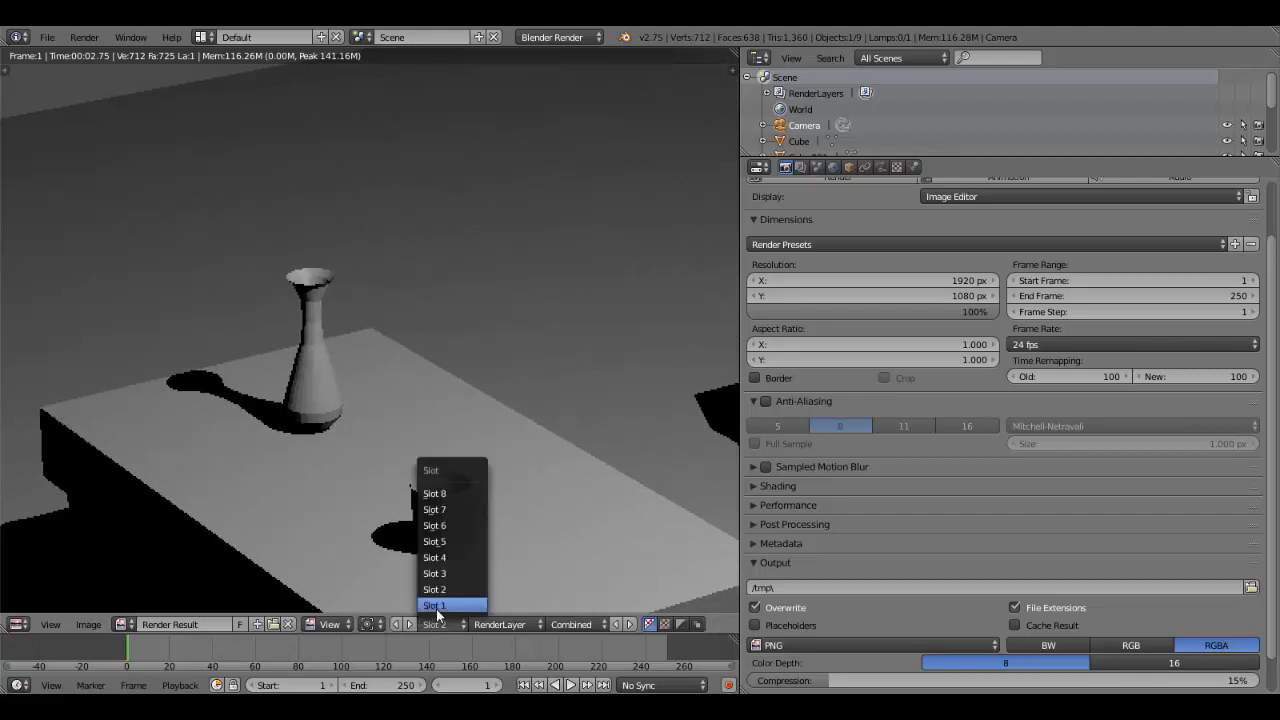
left_click(436, 609)
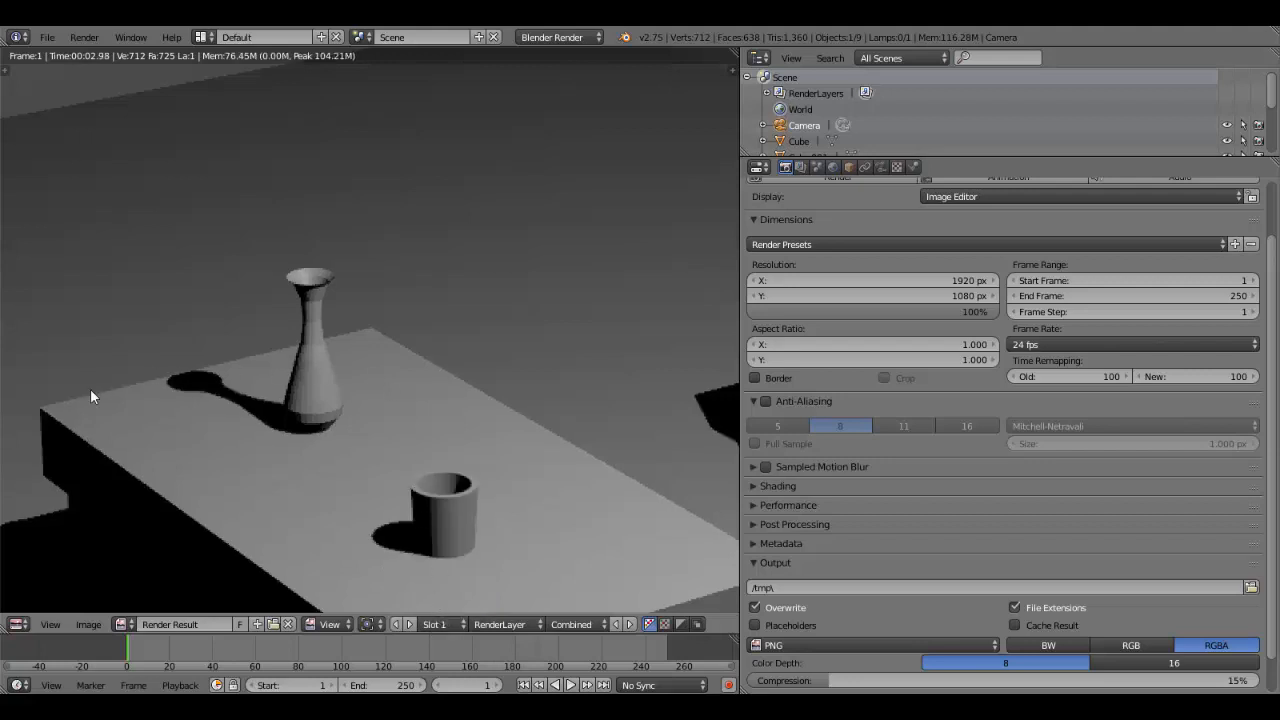
scroll(75, 407, "down", 3)
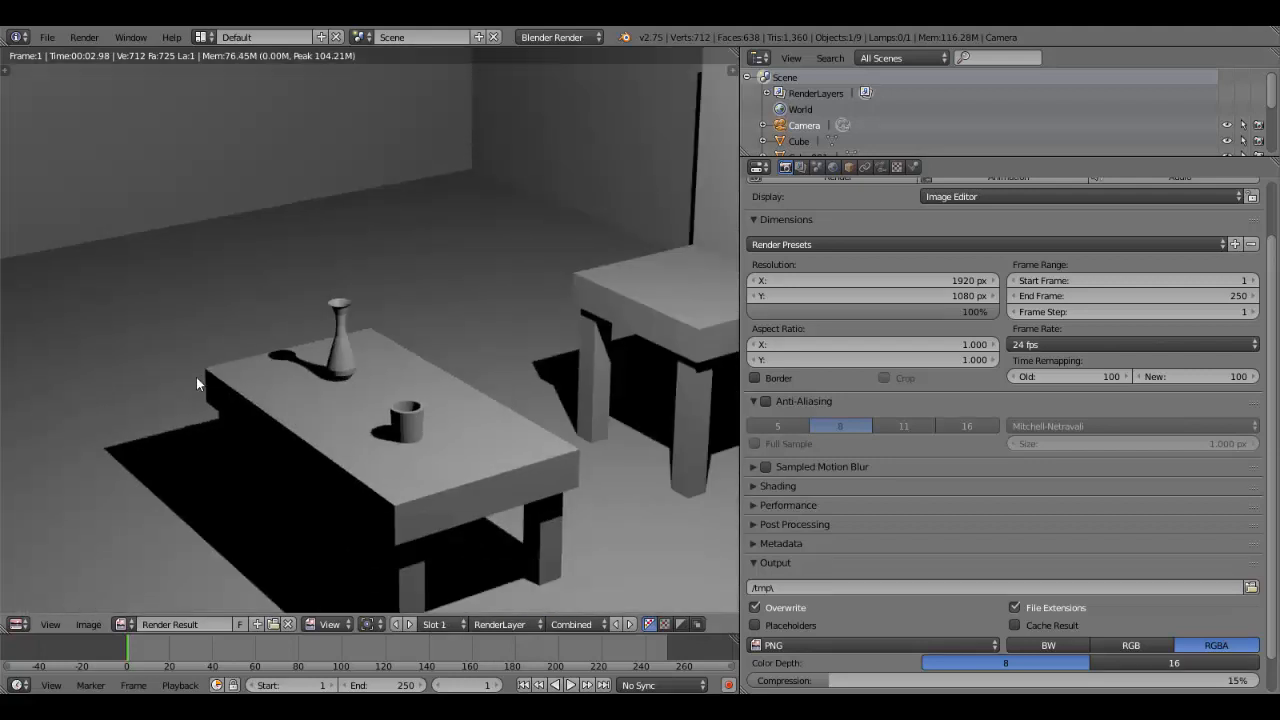
left_click(438, 622)
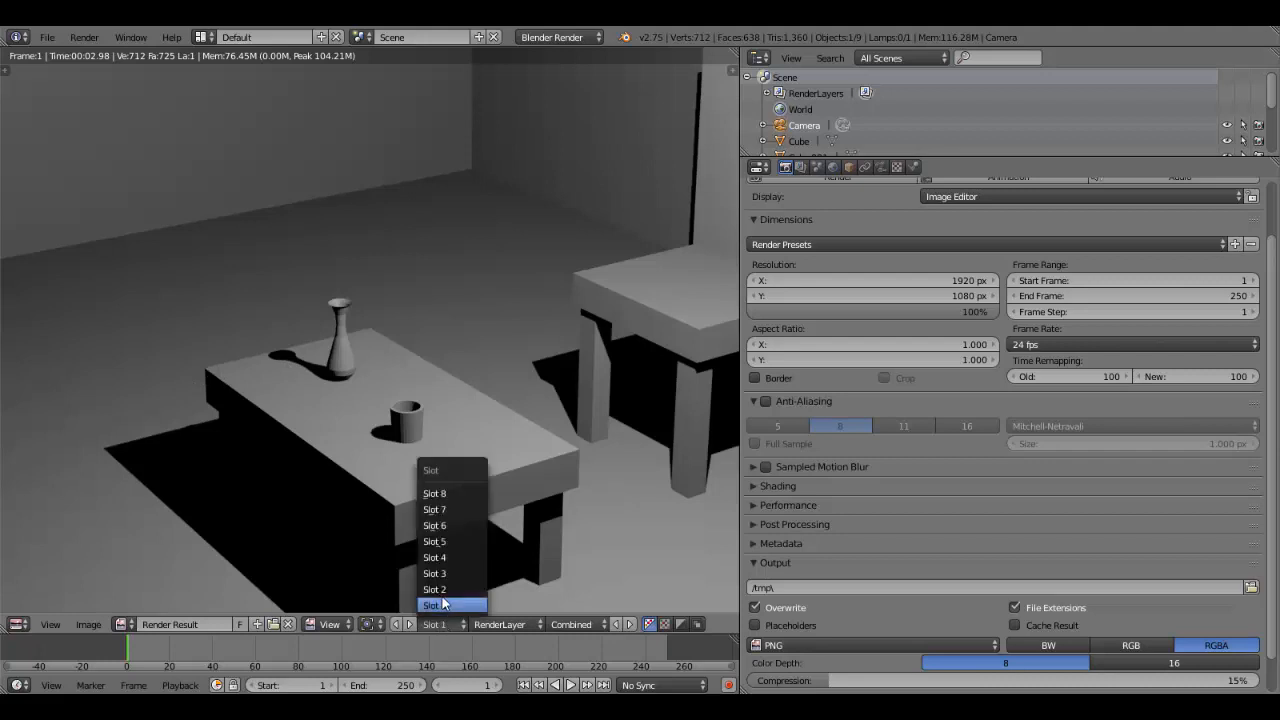
left_click(442, 590)
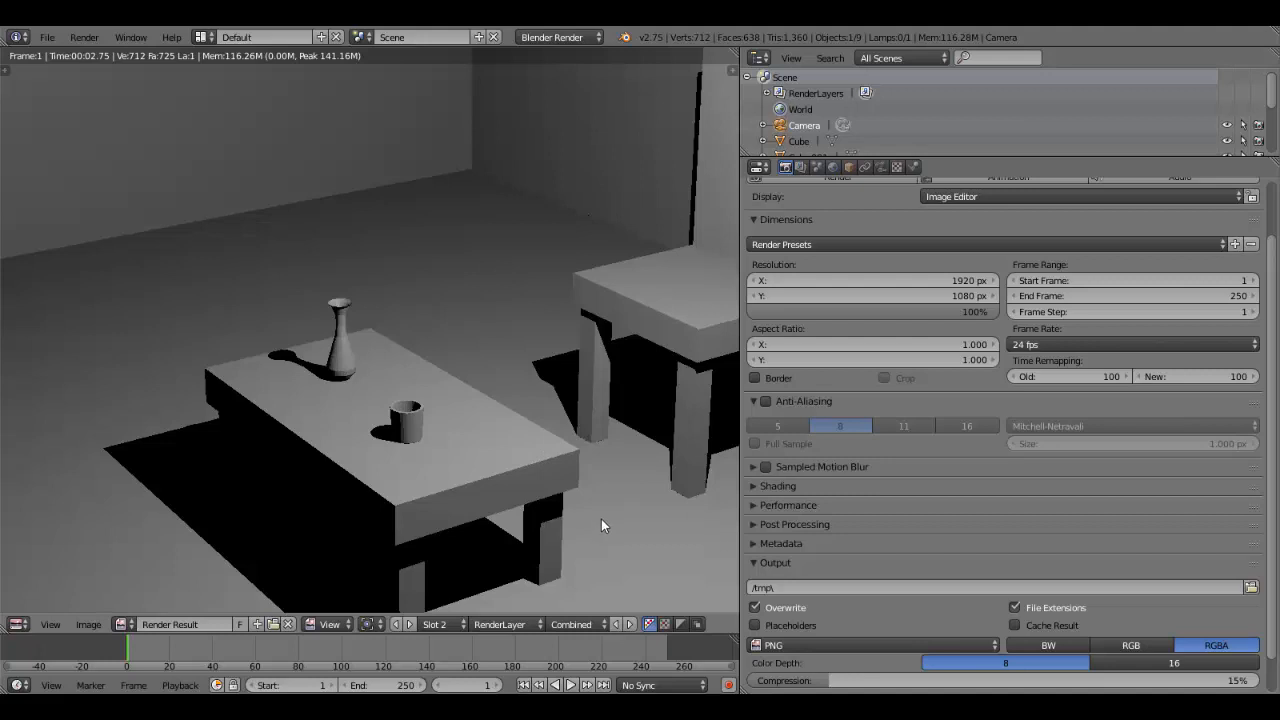
- Examine the pixel edges of the table corner and vase up close in the Slot 2 render
scroll(243, 471, "up", 8)
middle_click_drag(289, 364, 480, 349)
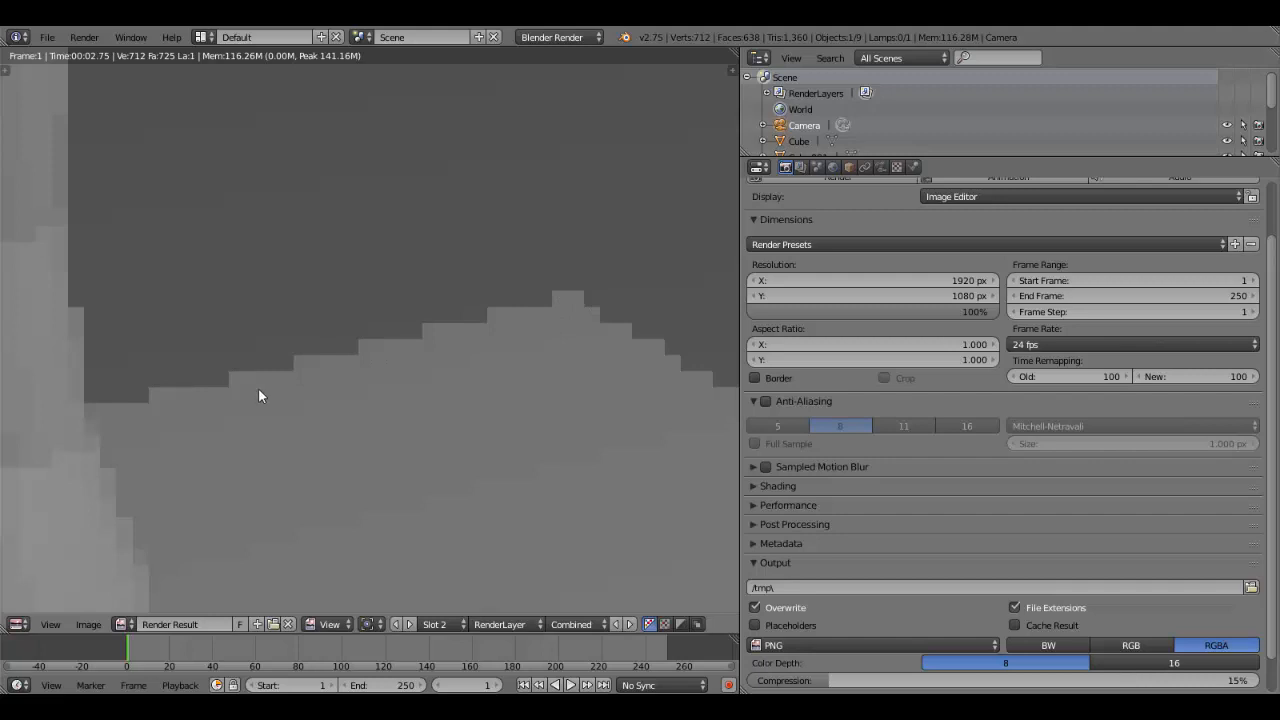
scroll(260, 396, "down", 3)
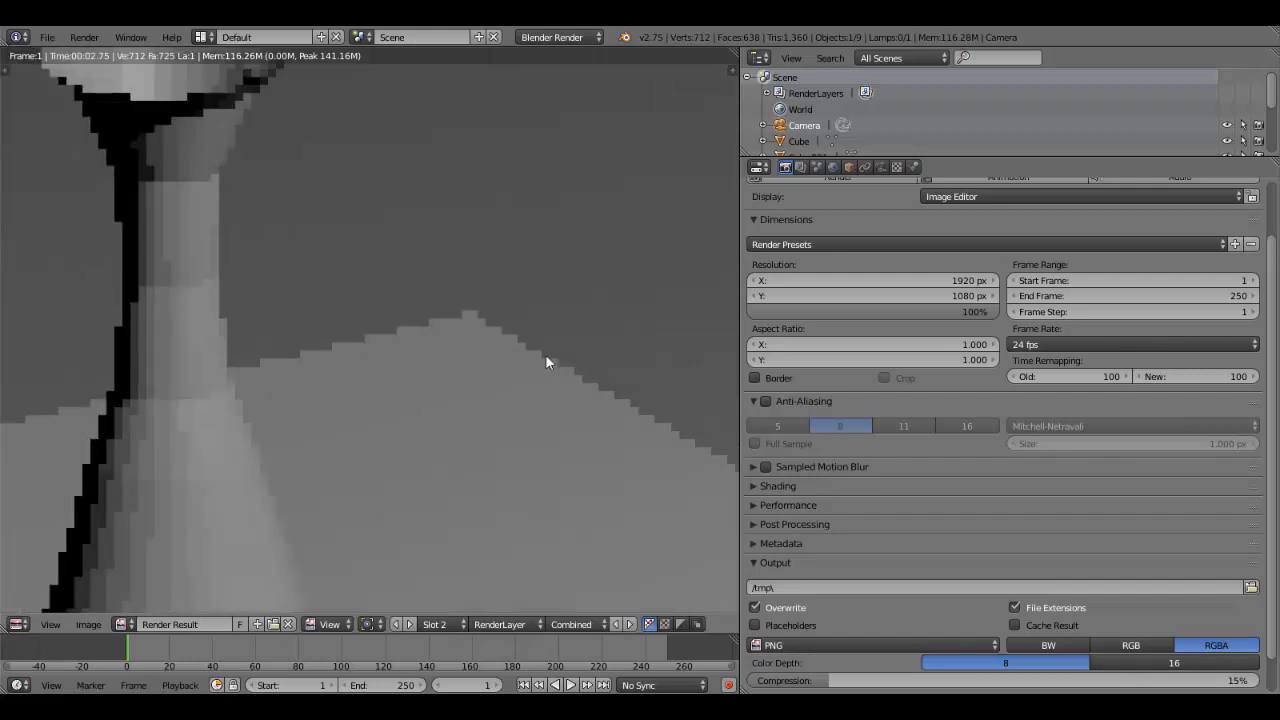
- Re-enable anti-aliasing and bring the whole Slot 2 render into view
left_click(766, 401)
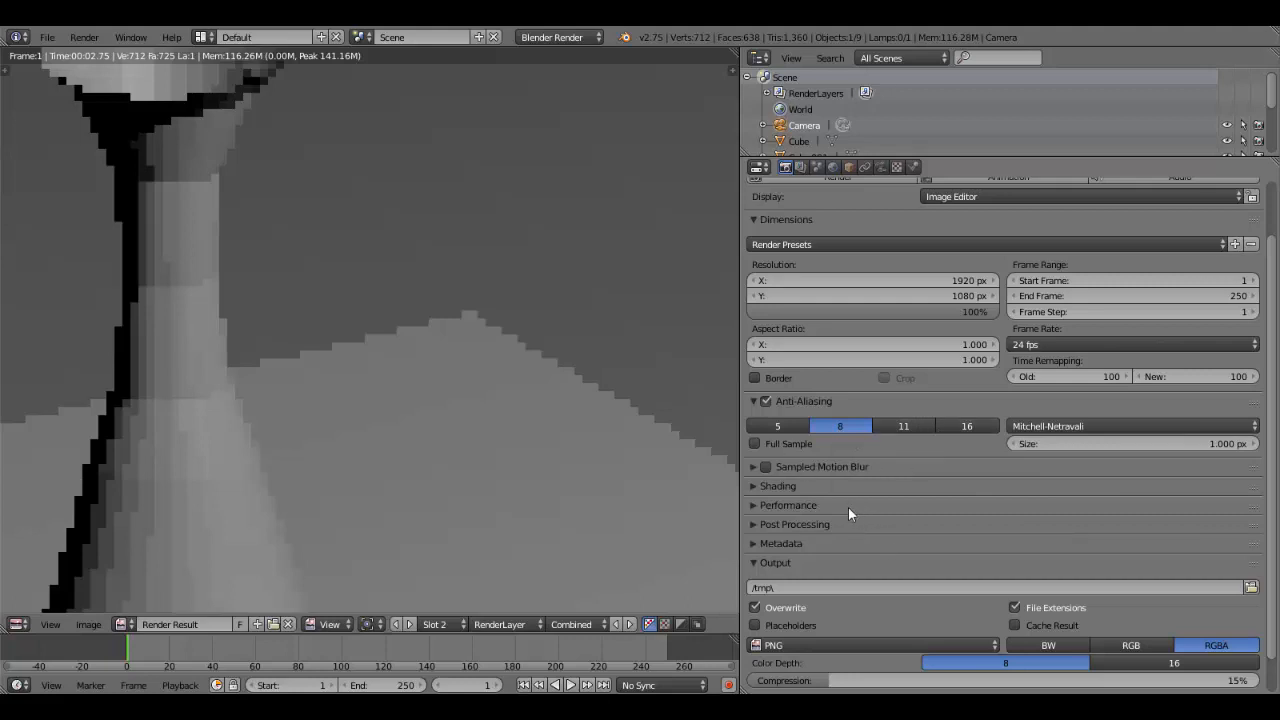
scroll(848, 505, "down", 1)
scroll(600, 485, "down", 5)
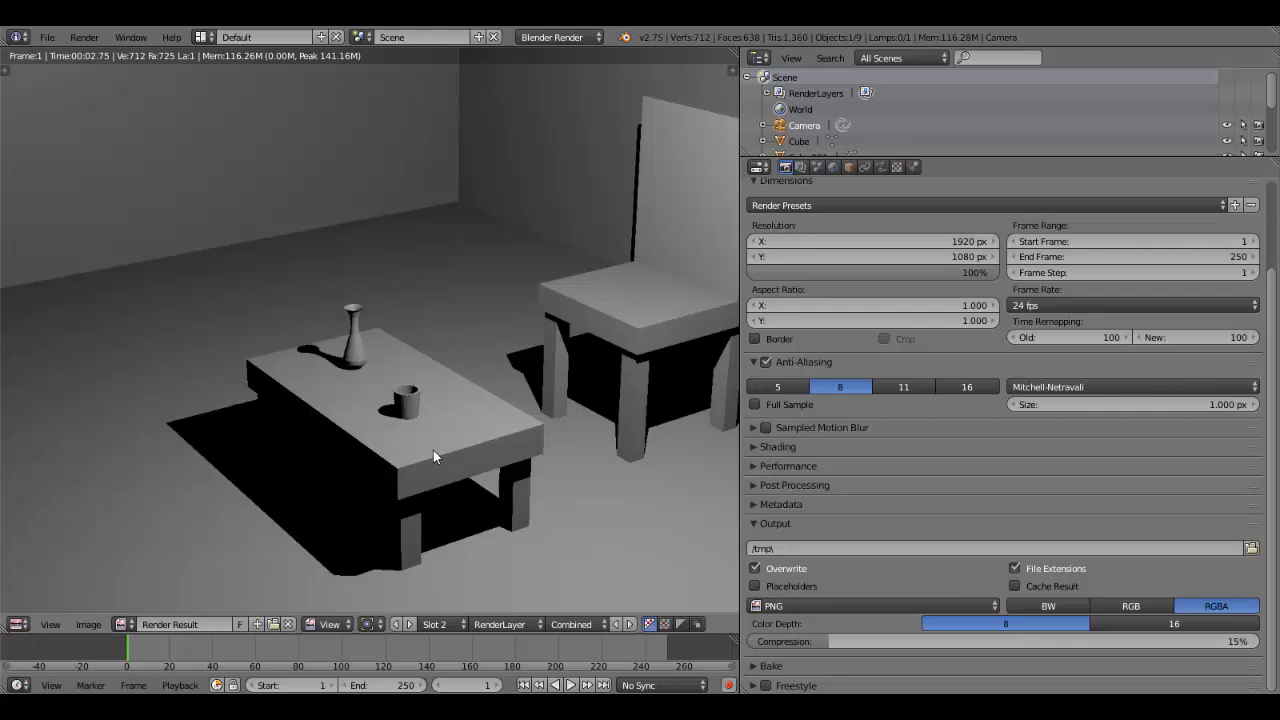
scroll(433, 450, "down", 3)
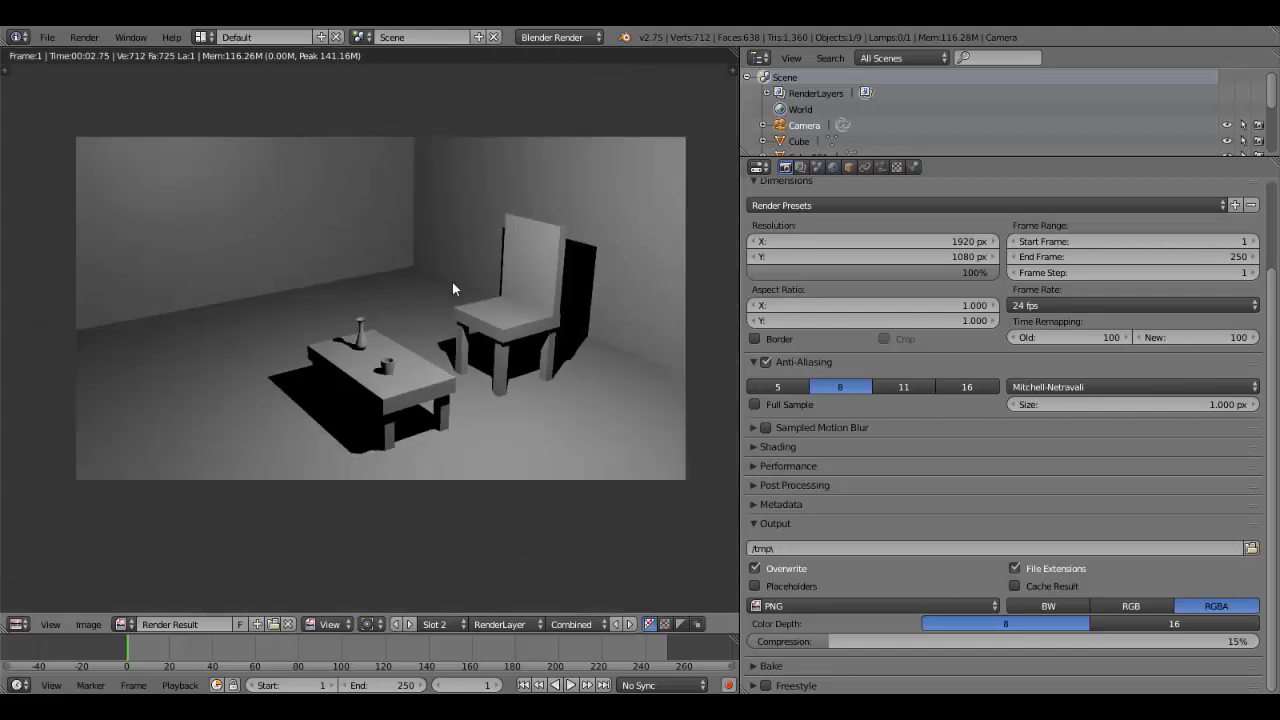
- Display the anti-aliased render in Slot 1, framed around the table
left_click(458, 624)
left_click(450, 604)
scroll(337, 474, "up", 5)
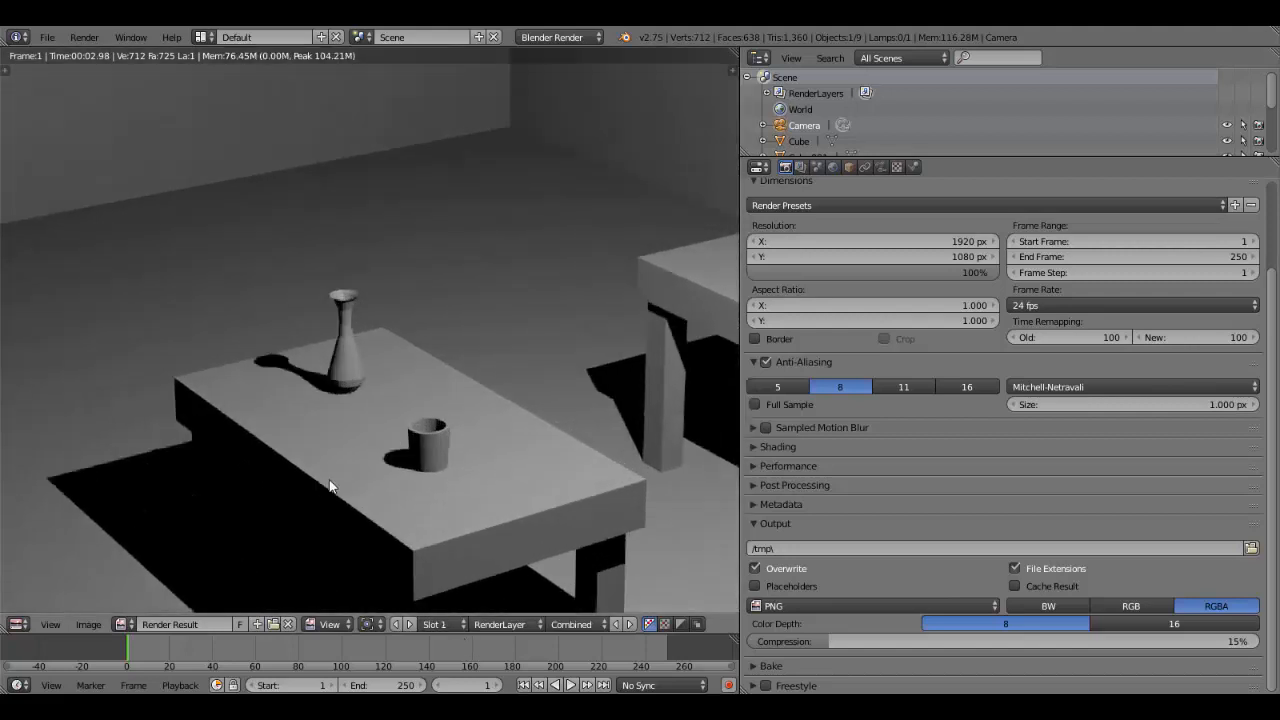
scroll(331, 486, "down", 1)
- Look at the Save As Image options for the render and cancel without saving
left_click(88, 626)
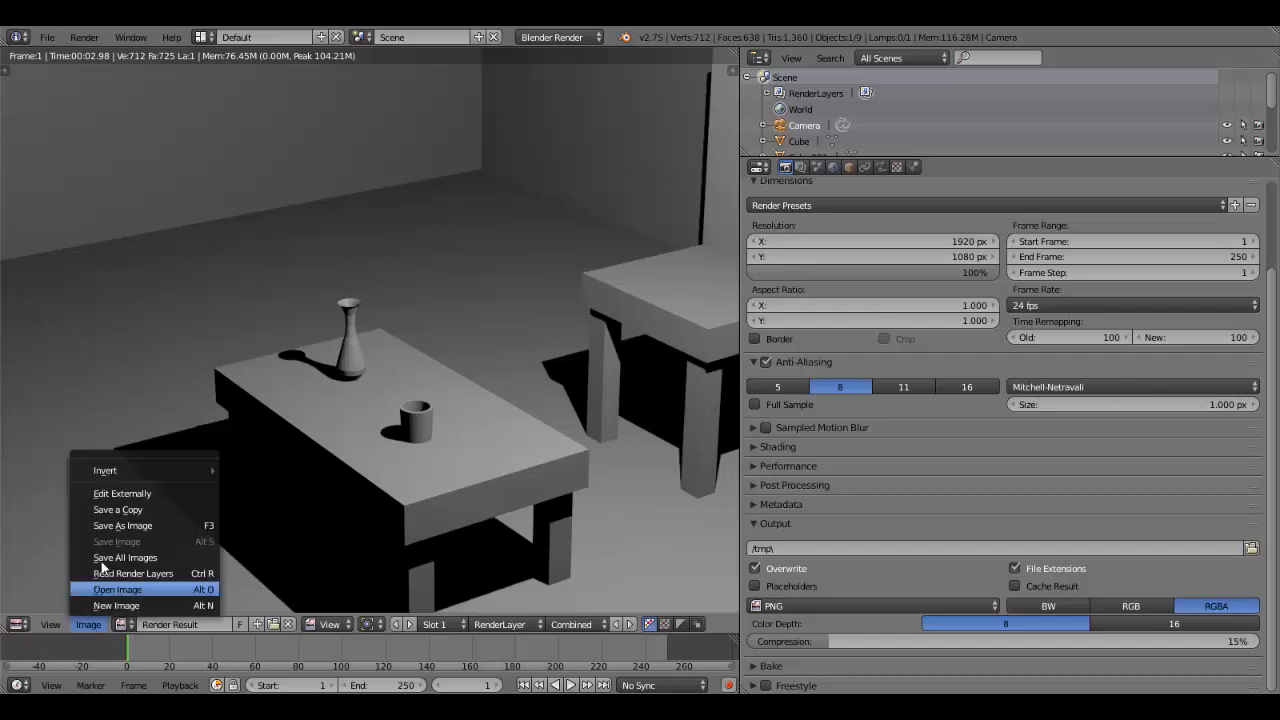
left_click(118, 527)
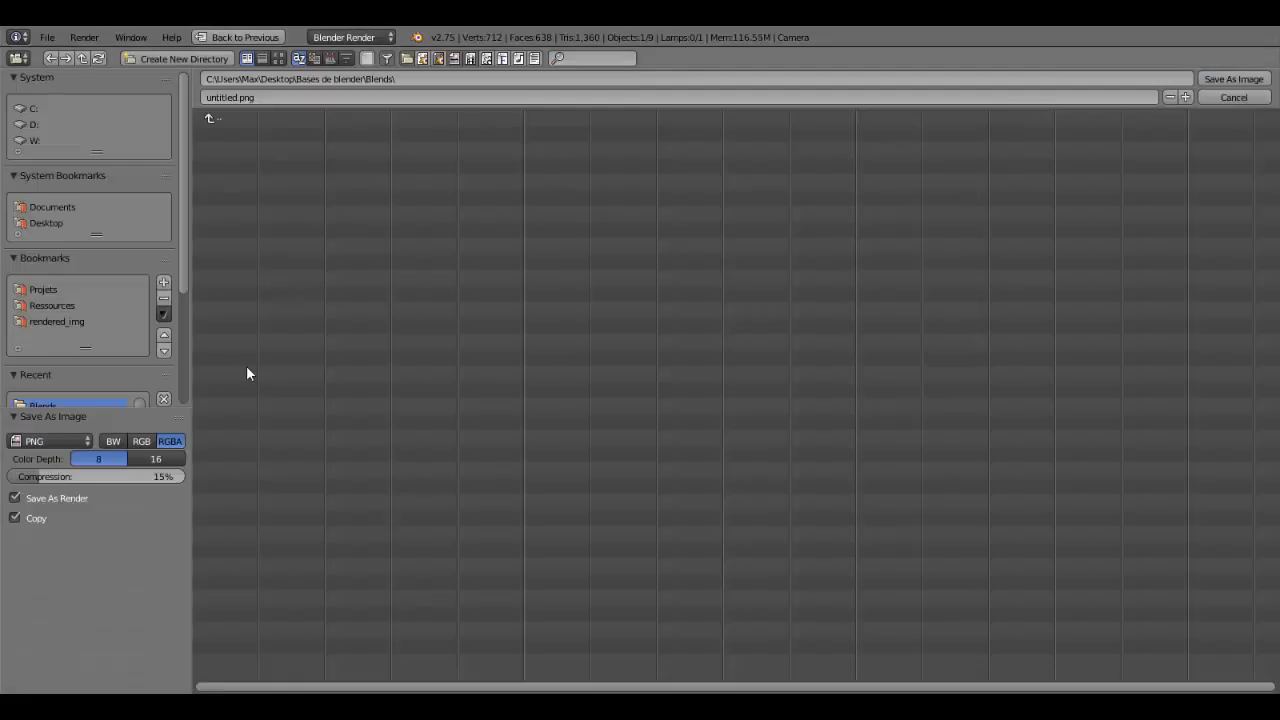
left_click(1243, 103)
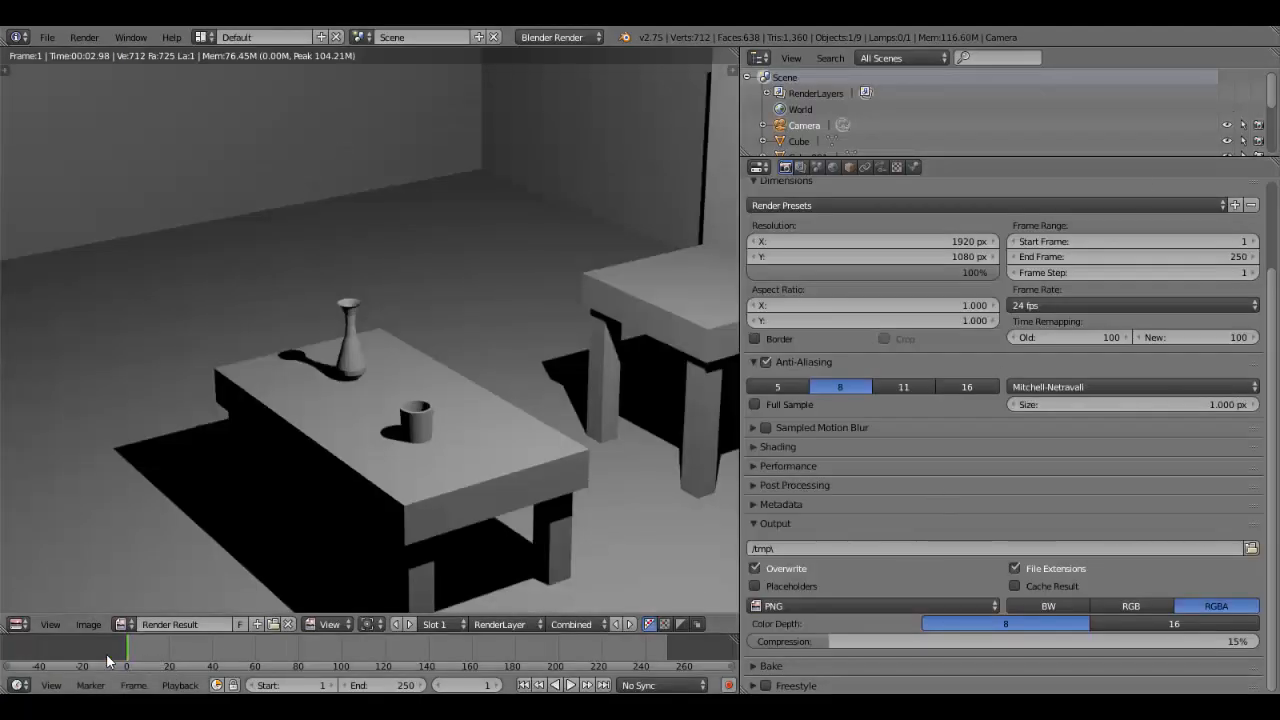
- Change the render result area back to the 3D View and set the end frame to 1
left_click(17, 624)
left_click(27, 606)
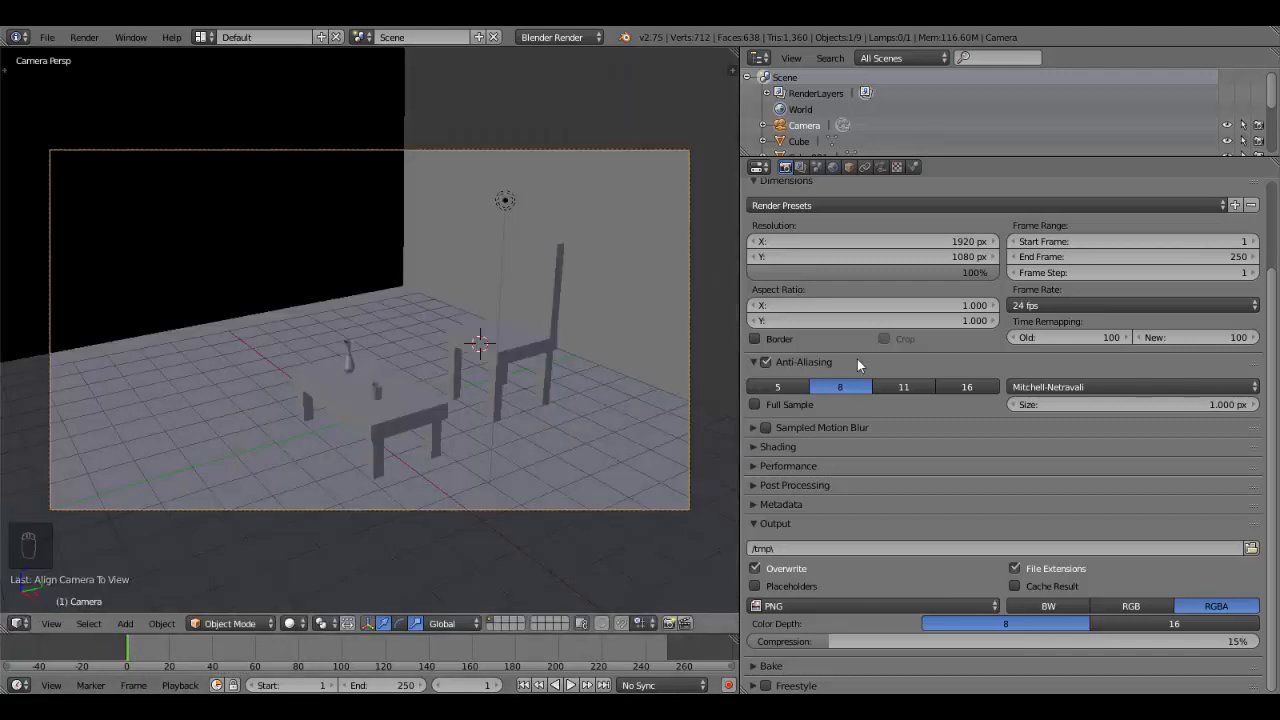
left_click(1060, 257)
type("2")
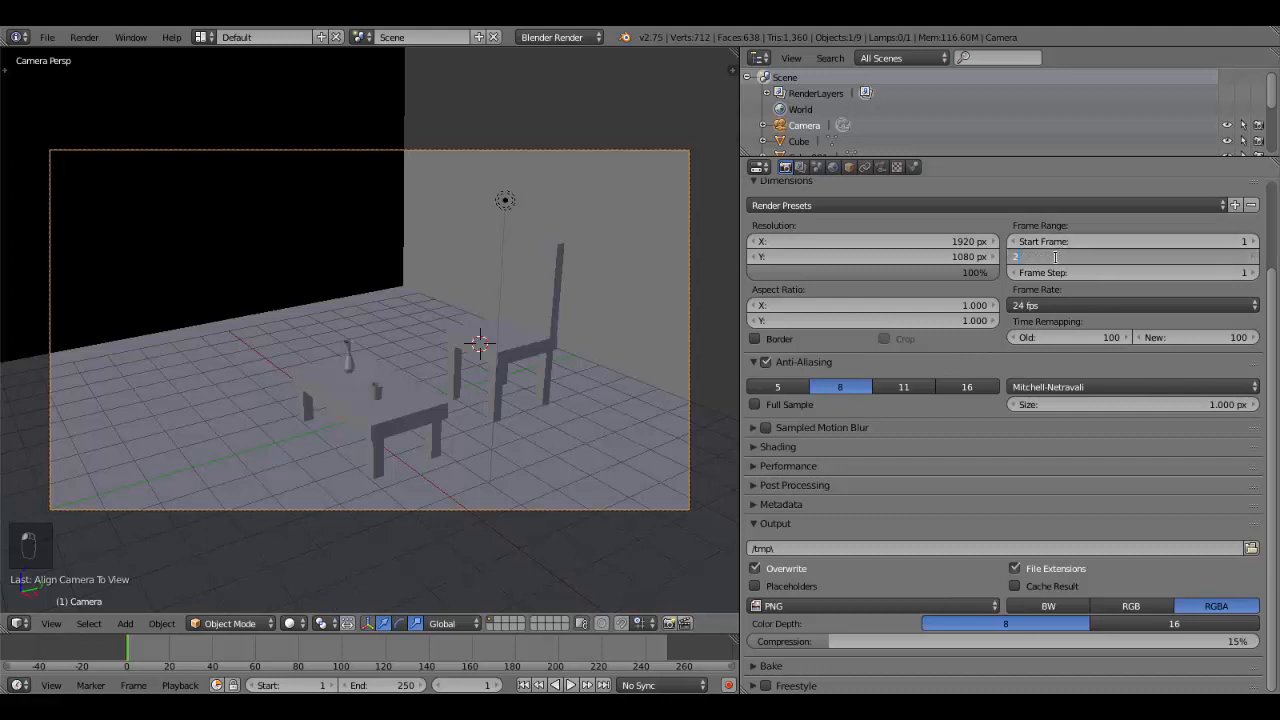
key("Return")
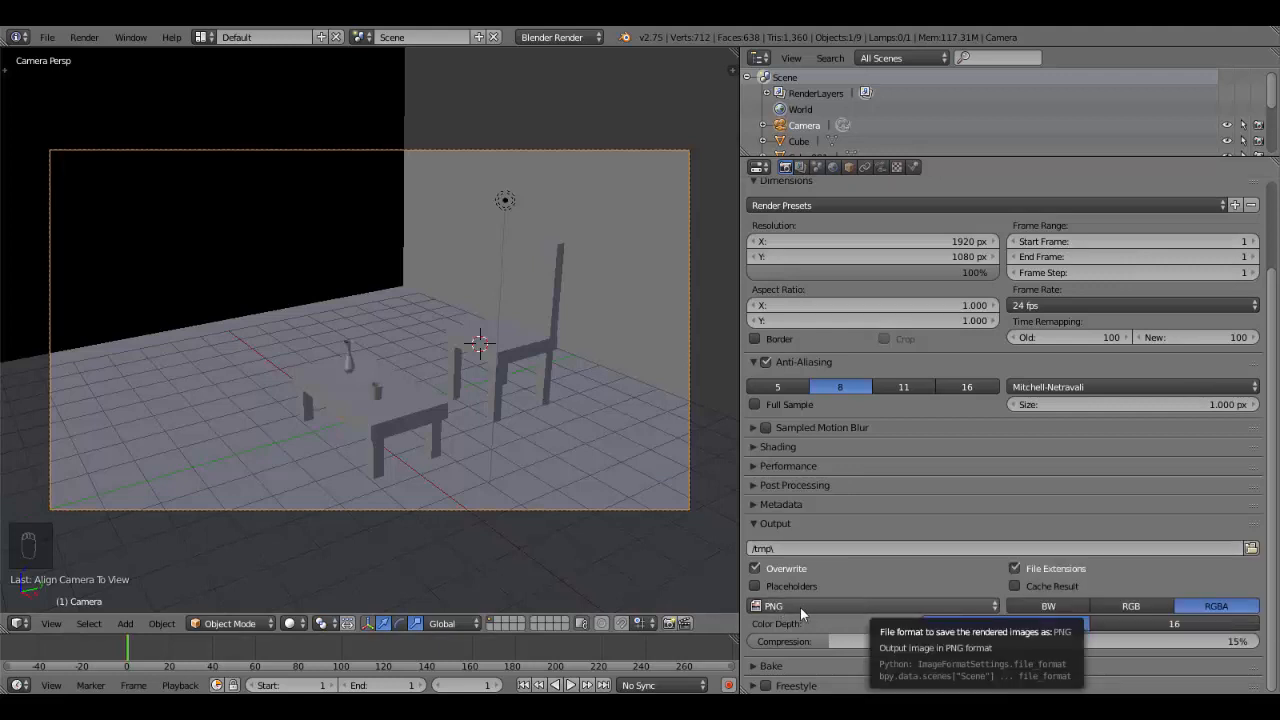
- Choose PNG as the output file format and bring the full render result back up
left_click(883, 608)
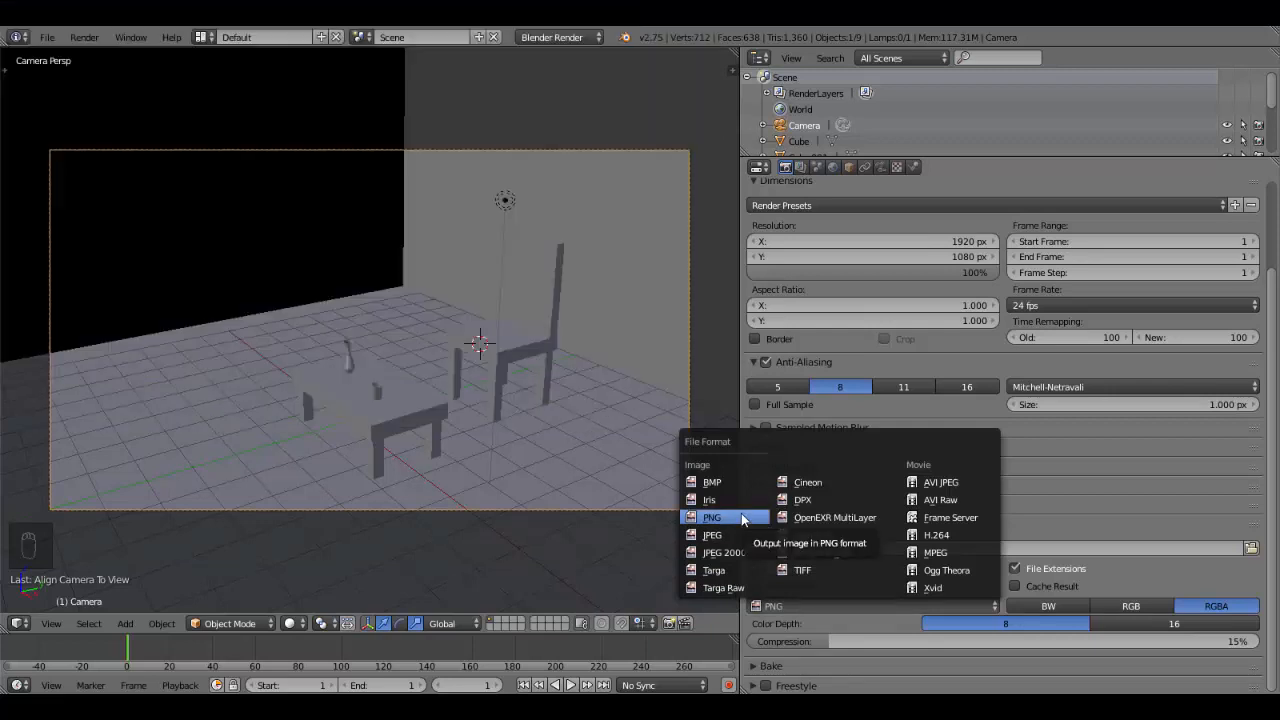
left_click(742, 518)
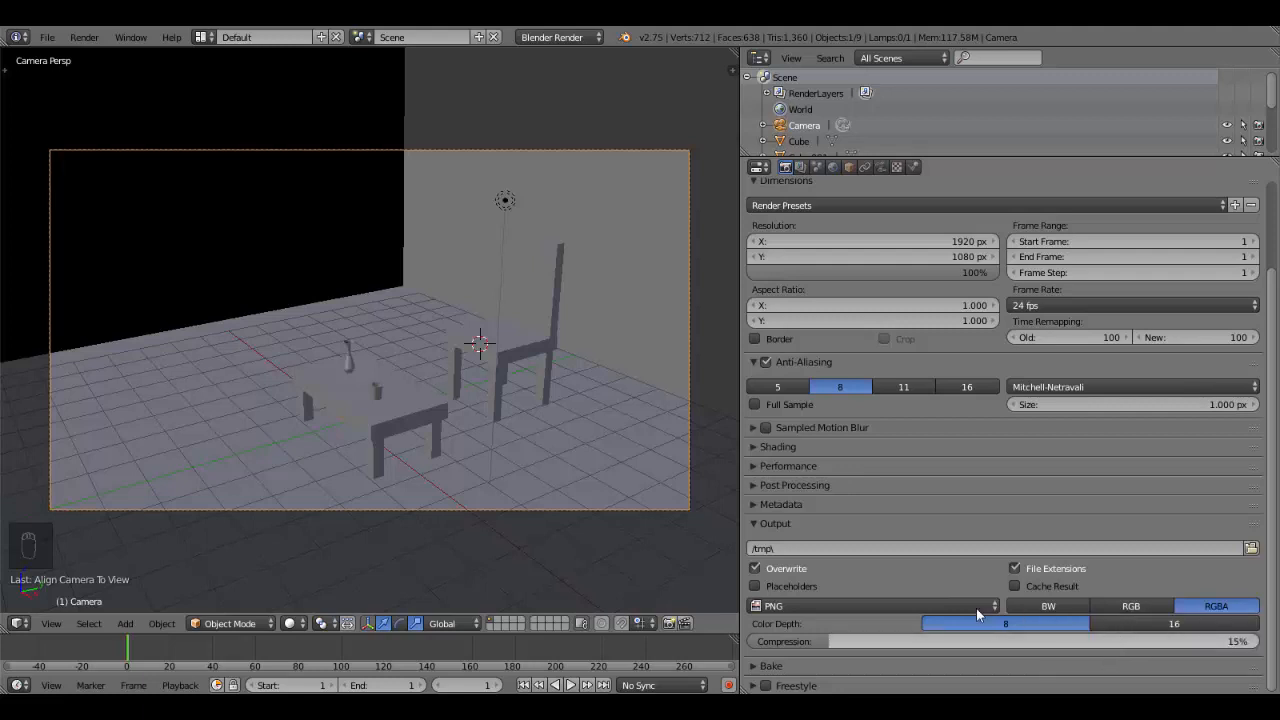
key("F12")
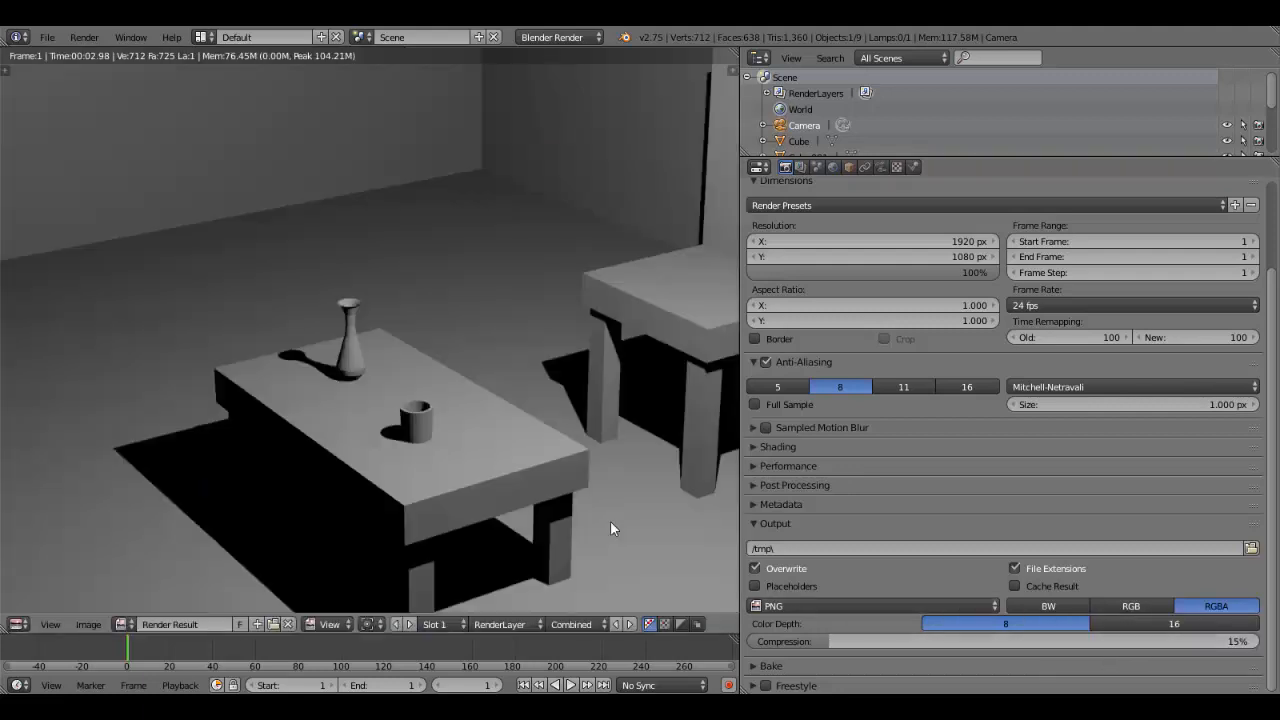
scroll(612, 529, "down", 3)
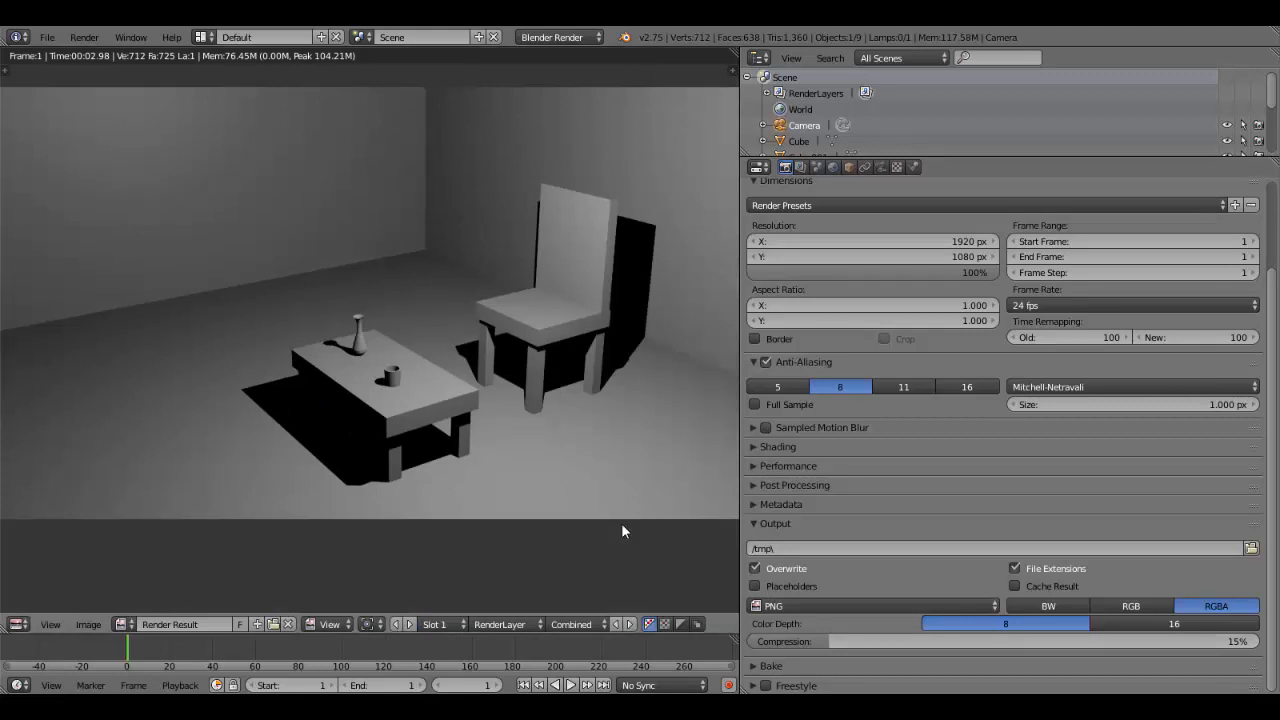
- Set the render output path to a file named "Mon premier rendu" in the "Bases de blender" folder
key("F11")
key("F11")
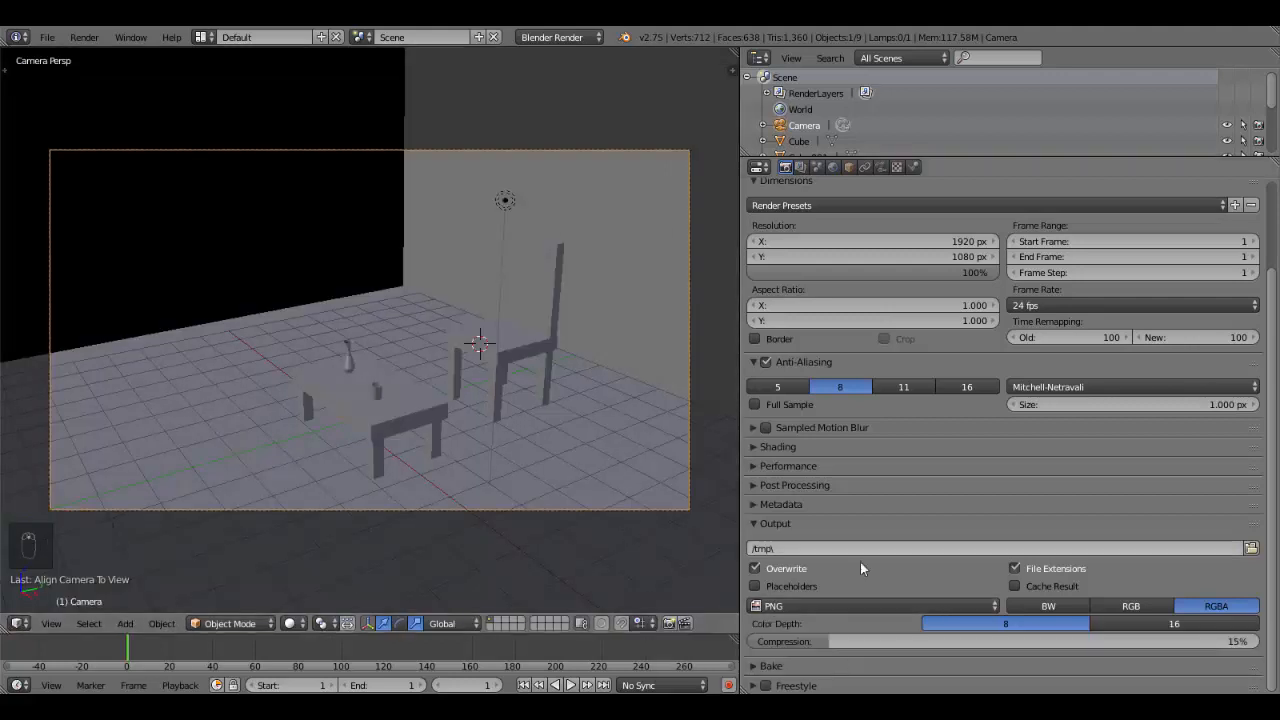
left_click(1251, 549)
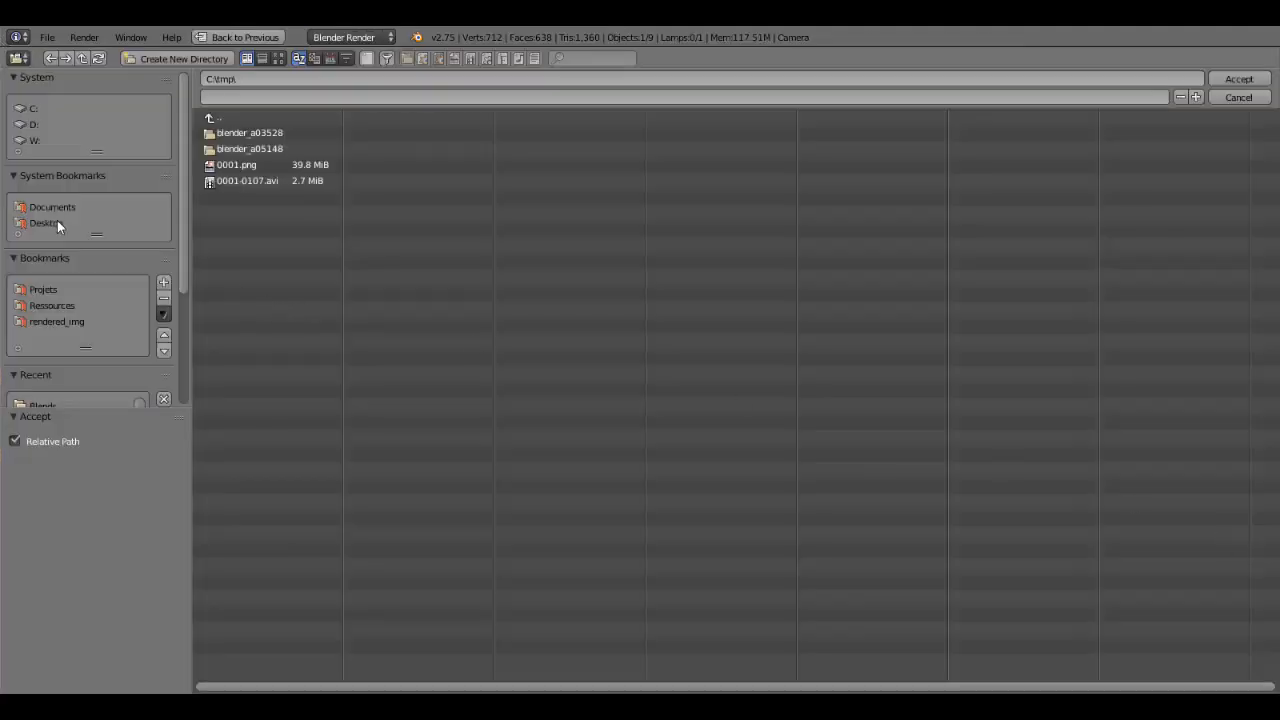
scroll(105, 190, "down", 2)
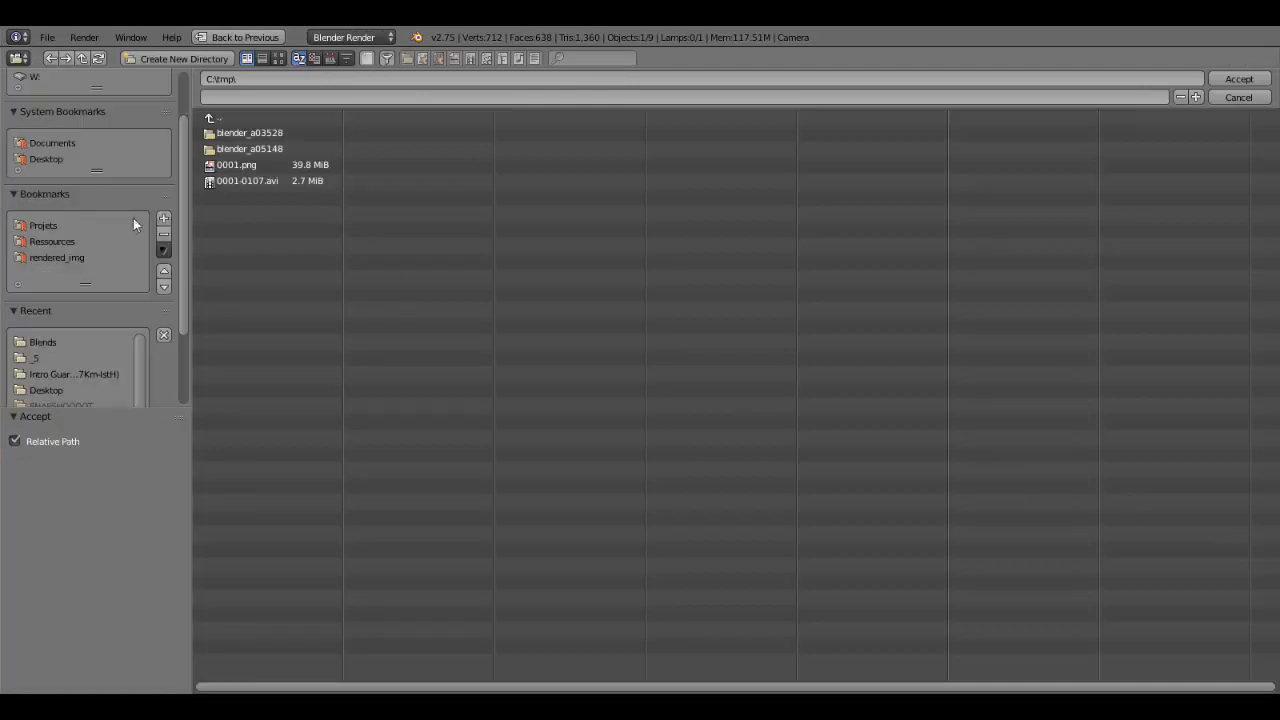
left_click(42, 342)
left_click(254, 117)
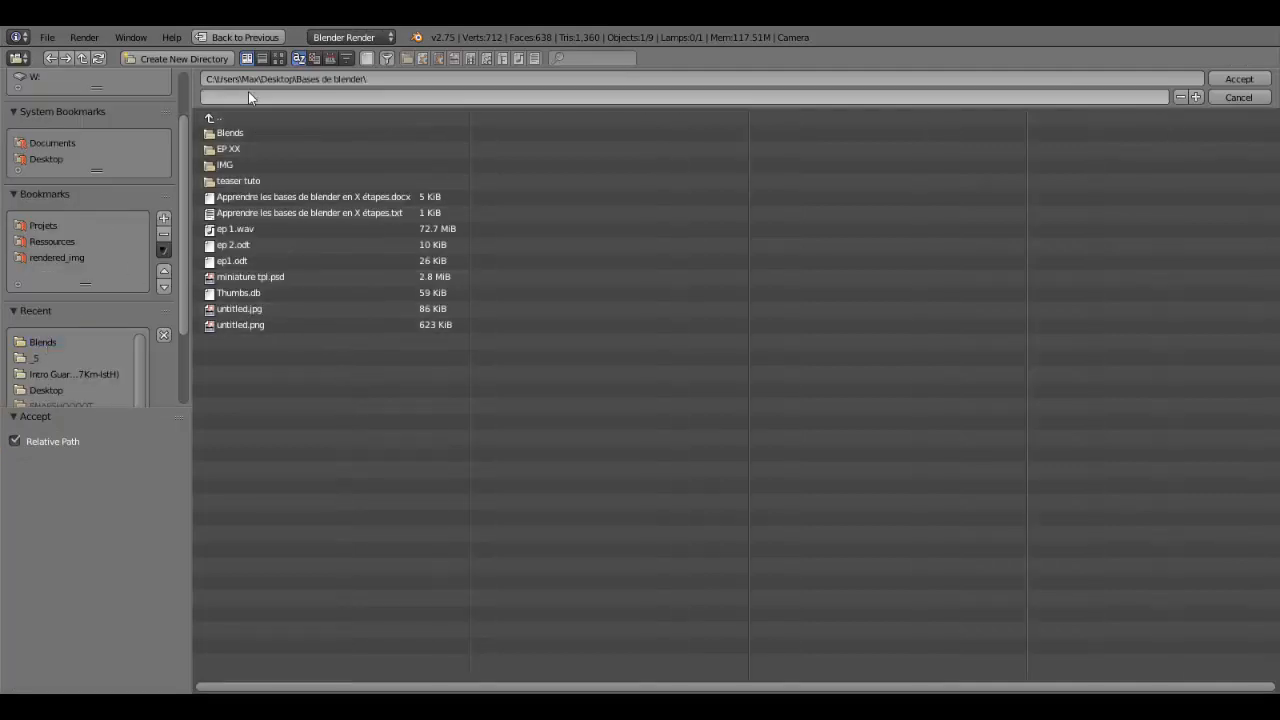
left_click(248, 91)
type("Mon")
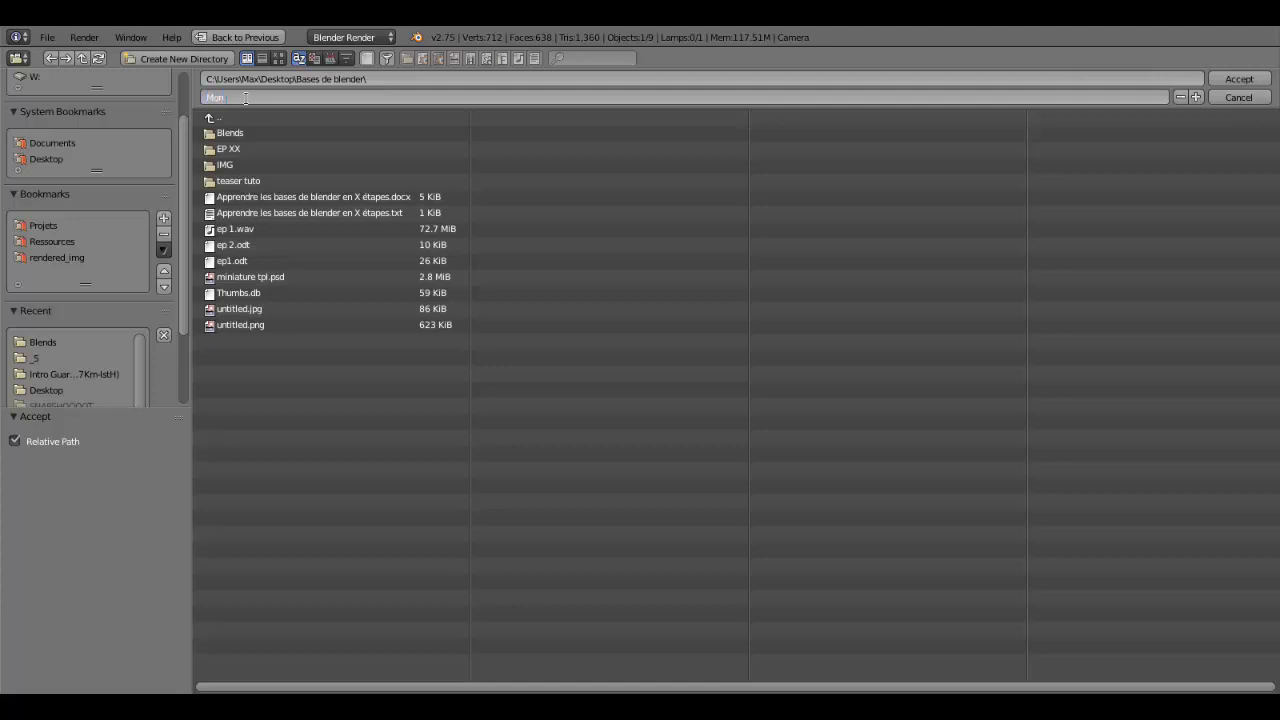
type(" premier rendu")
key("Return")
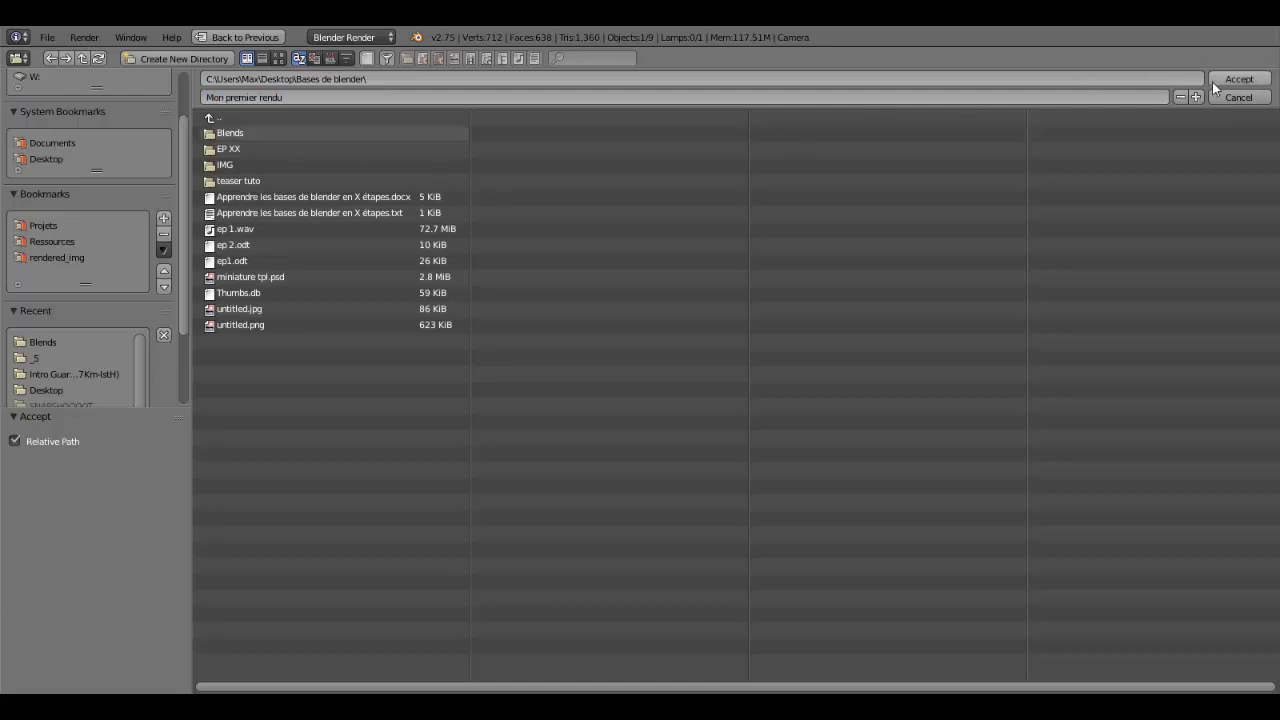
left_click(1239, 78)
- Render the single-frame animation to the output file and look over the whole rendered image
scroll(858, 593, "down", 1)
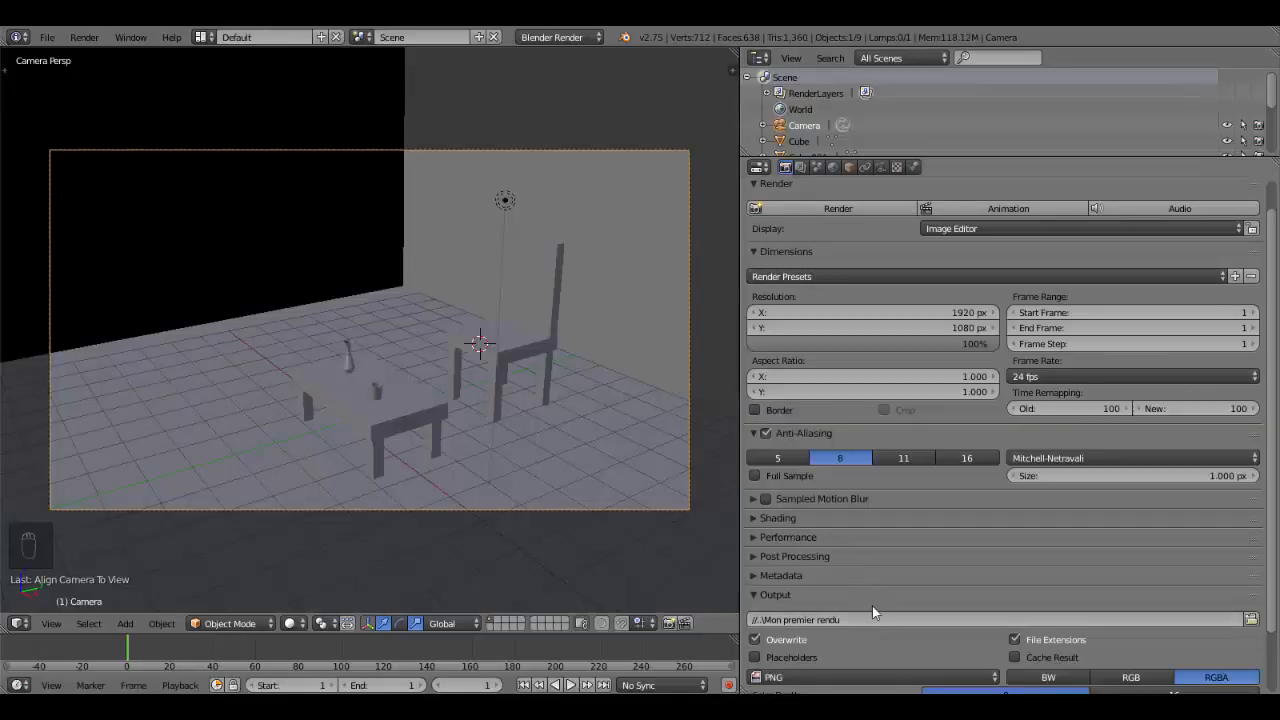
left_click(974, 214)
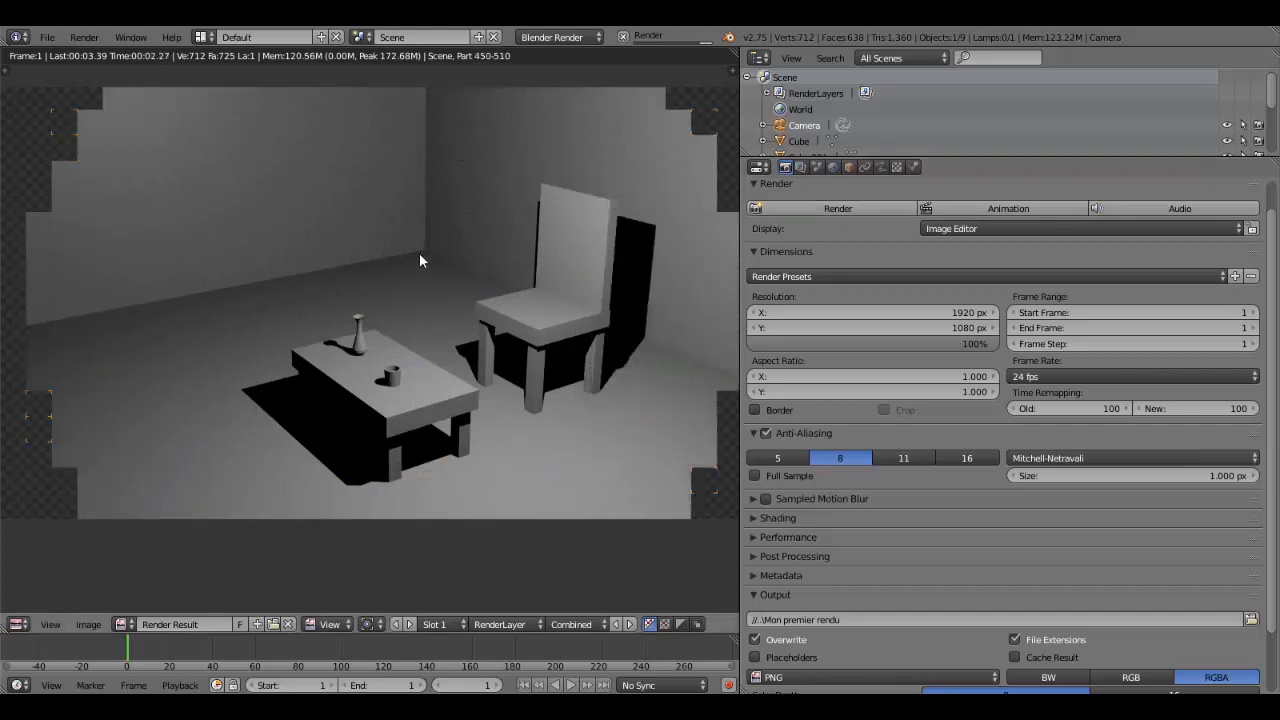
scroll(405, 228, "down", 1)
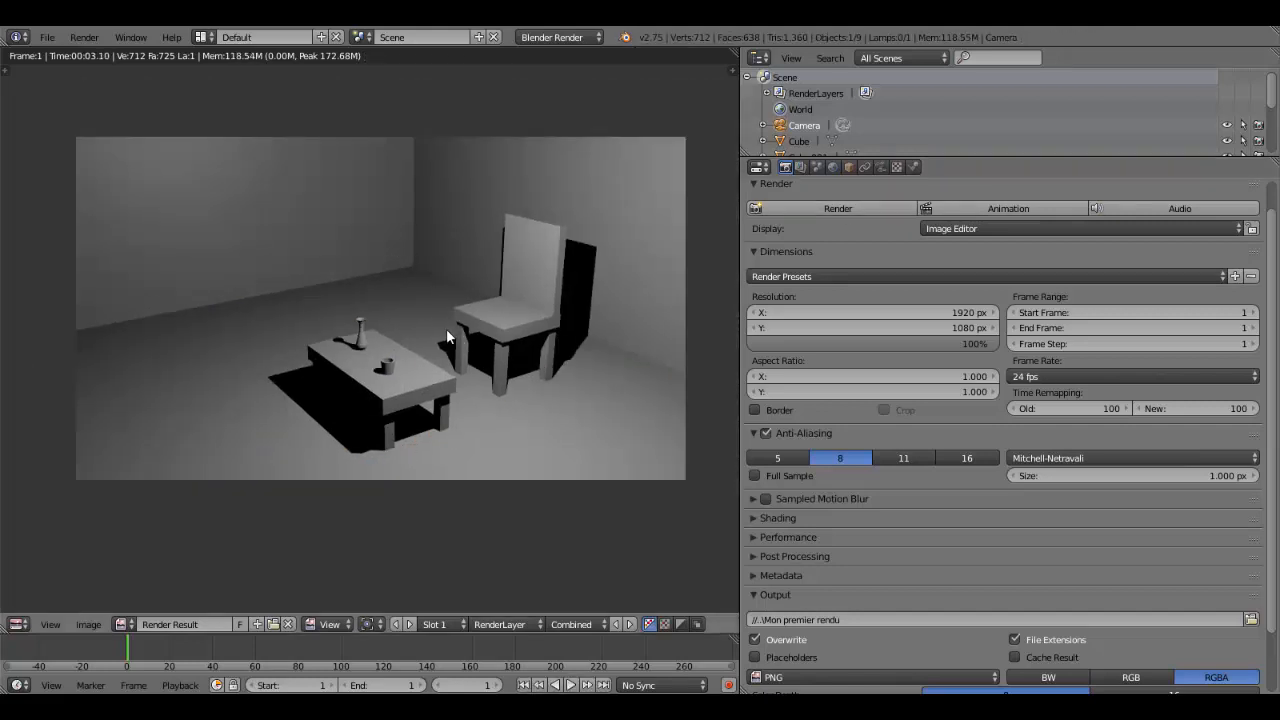
scroll(450, 335, "up", 1)
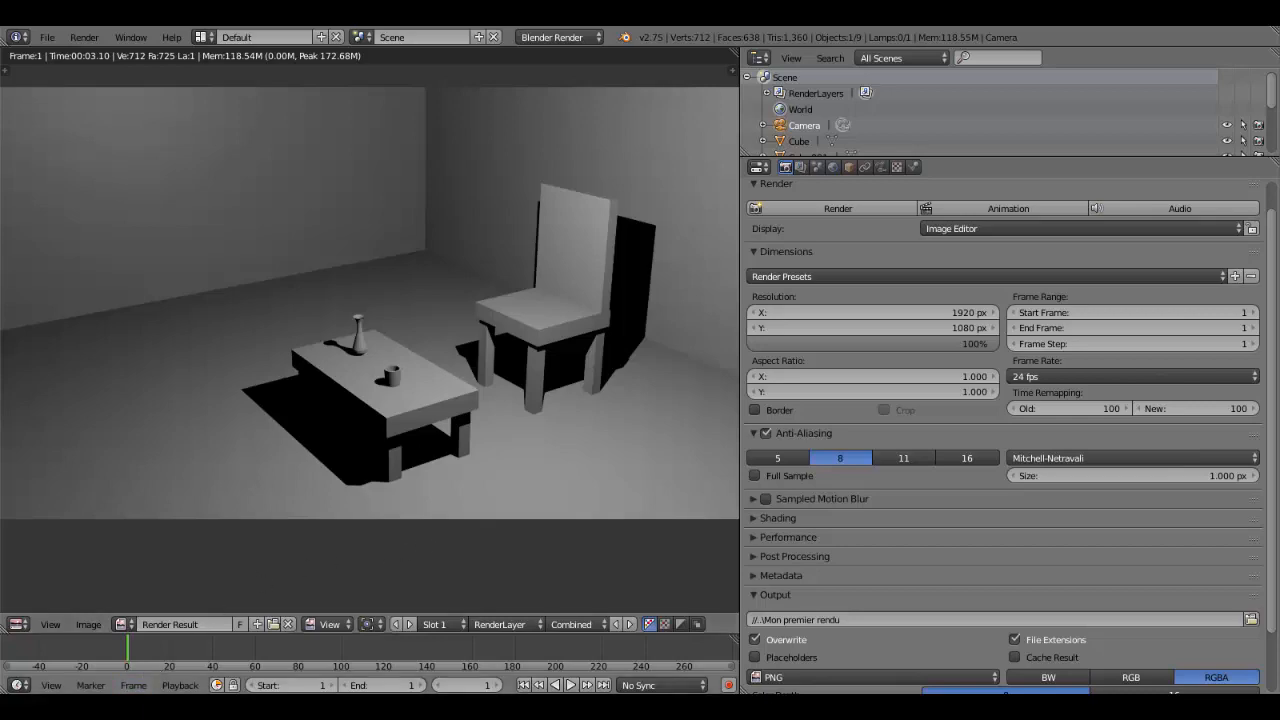
- Switch to File Explorer and open "Mon premier rendu0001.png" in the image viewer to inspect it
left_click(130, 706)
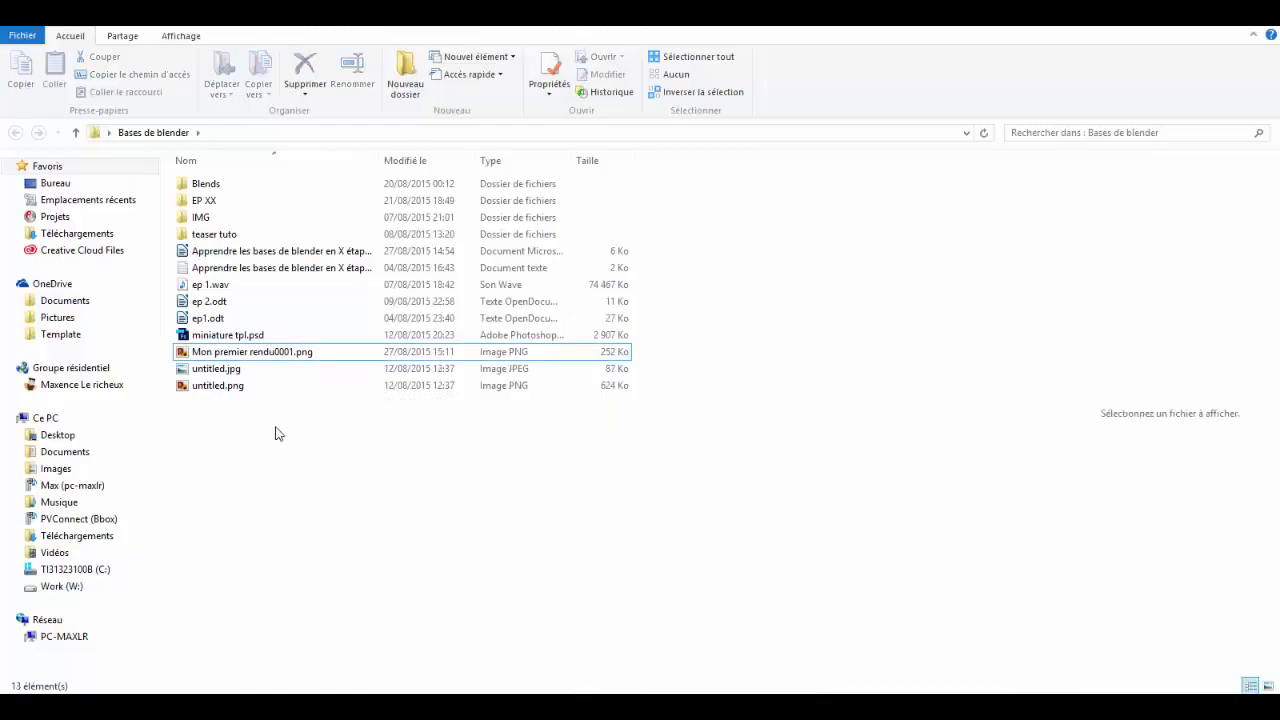
left_click(280, 356)
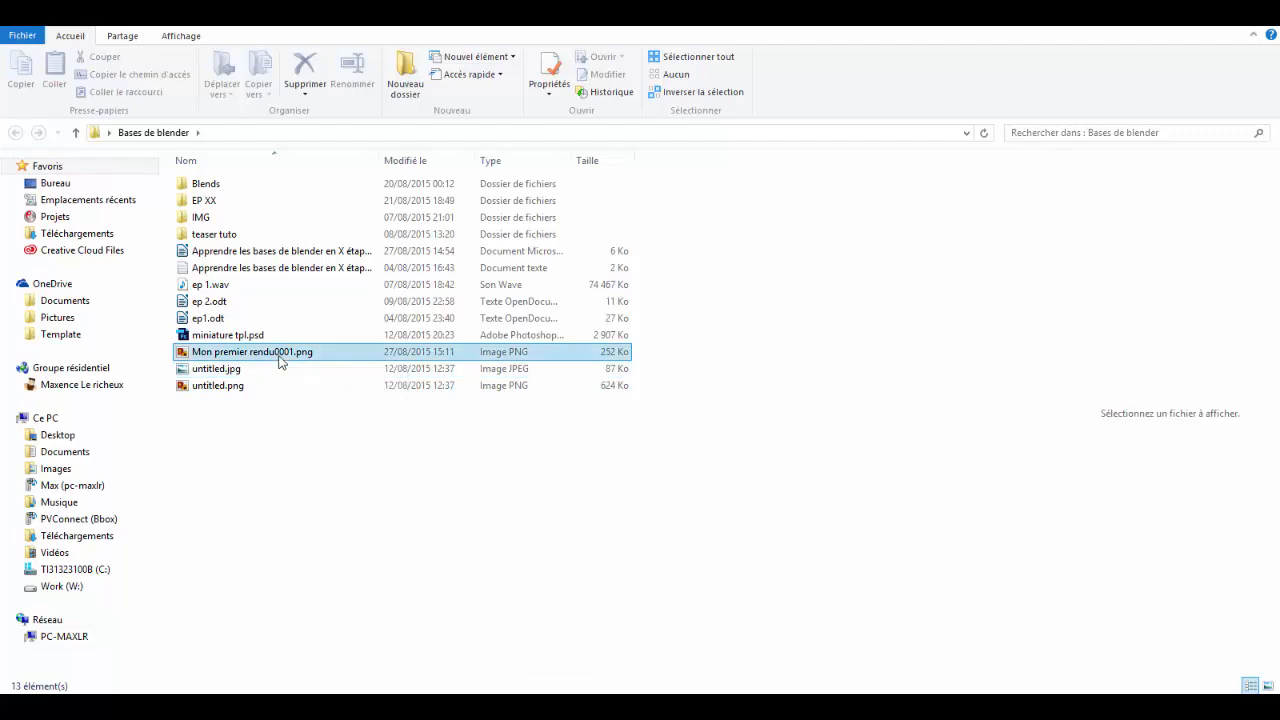
double_click(280, 360)
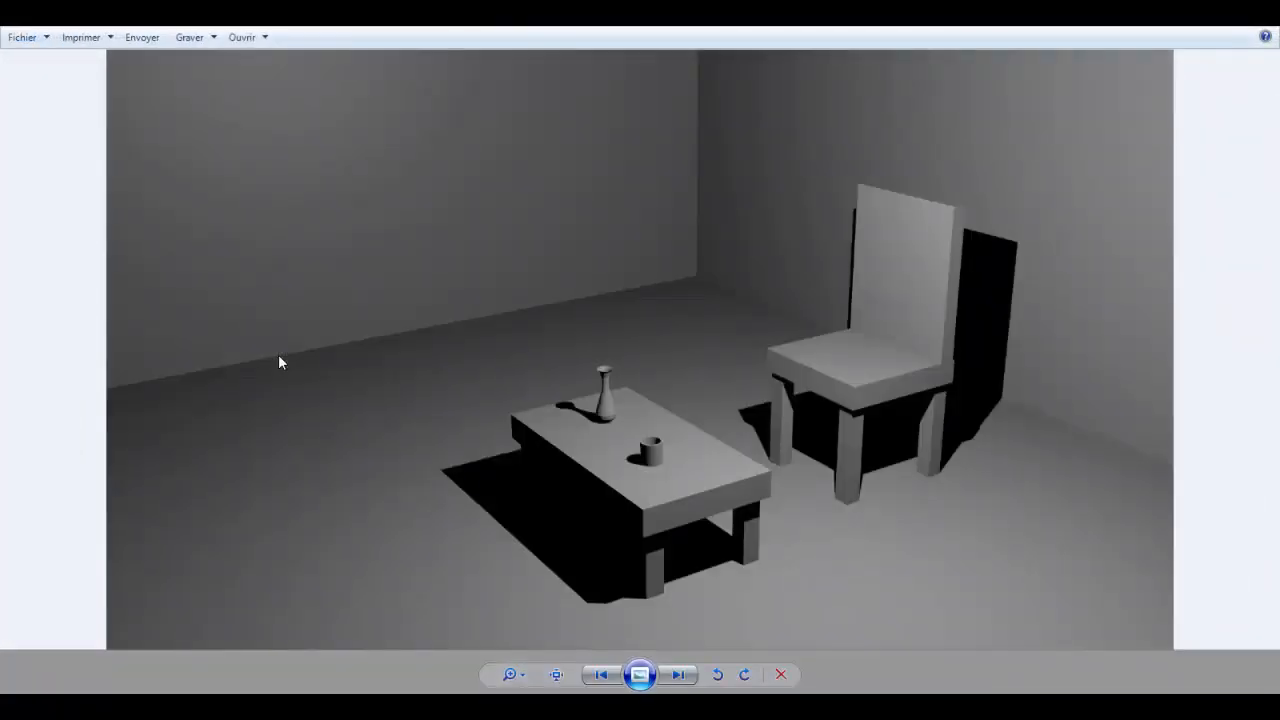
scroll(598, 298, "up", 5)
scroll(598, 298, "down", 5)
- Set the opened render image as the desktop wallpaper and close the image viewer
right_click(599, 296)
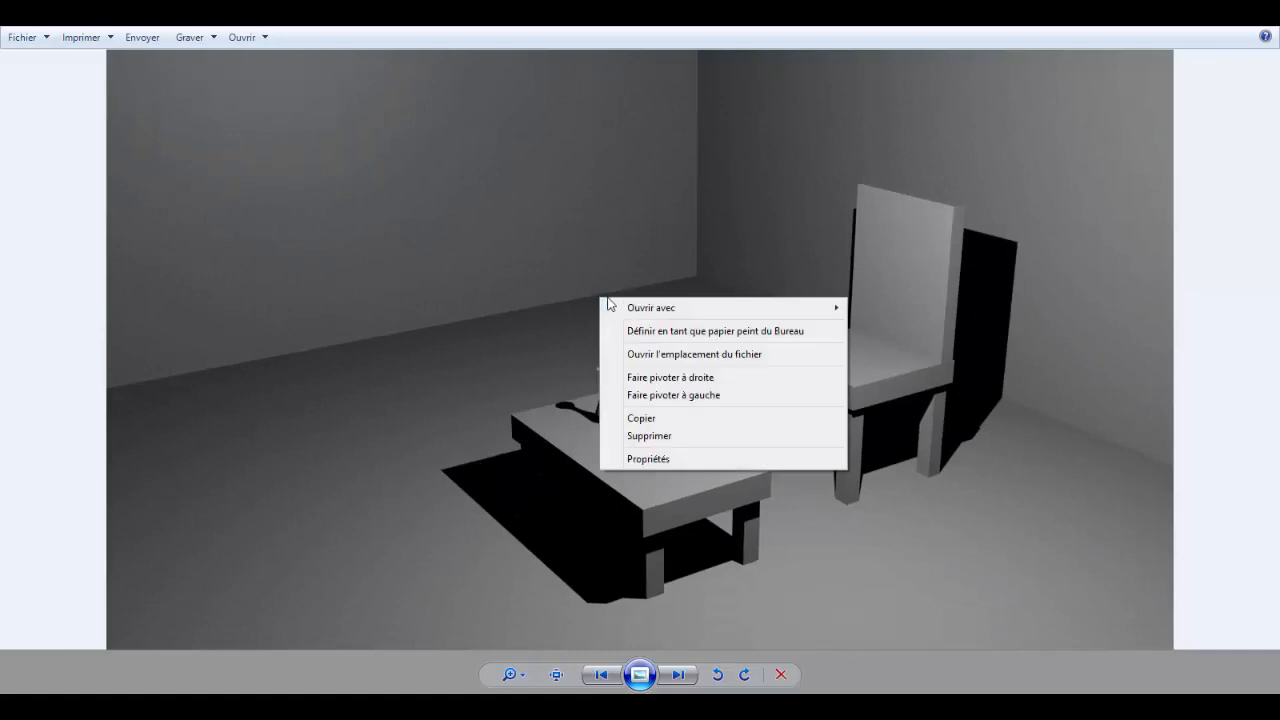
left_click(676, 334)
left_click(1250, 18)
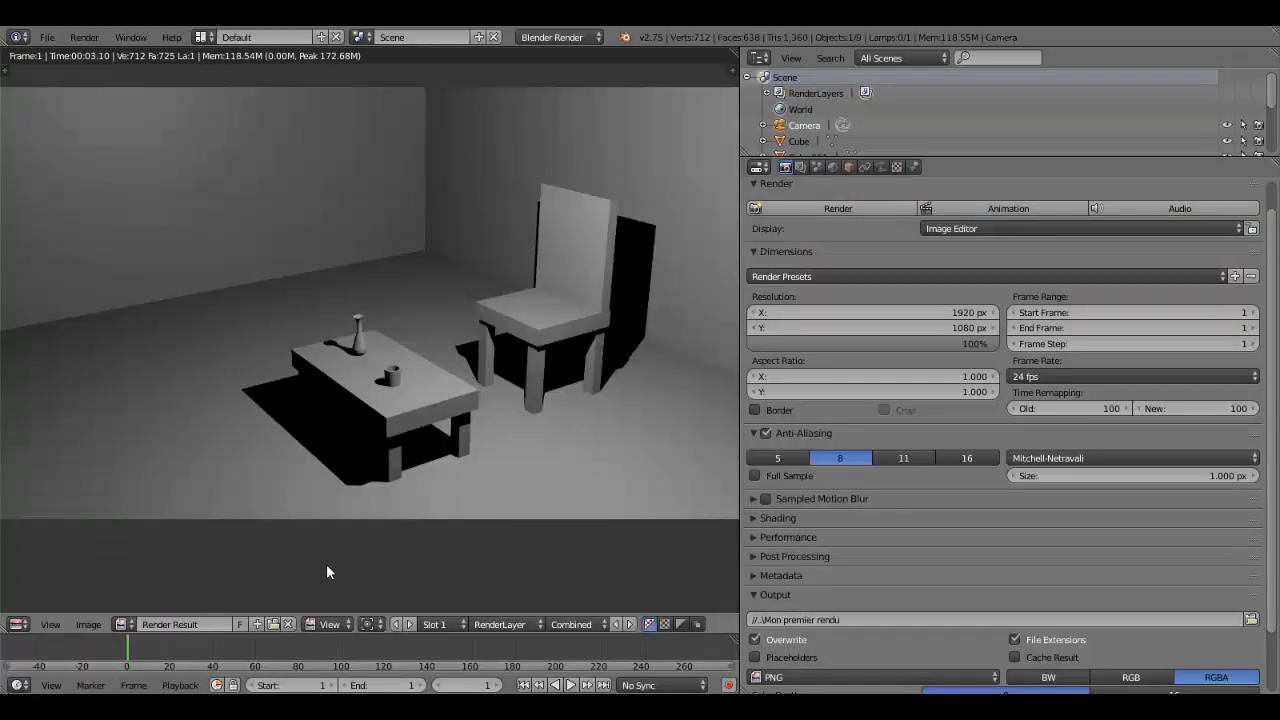
- Save the render result as a PNG image named "mon second rendu" in the Blends folder
left_click(88, 625)
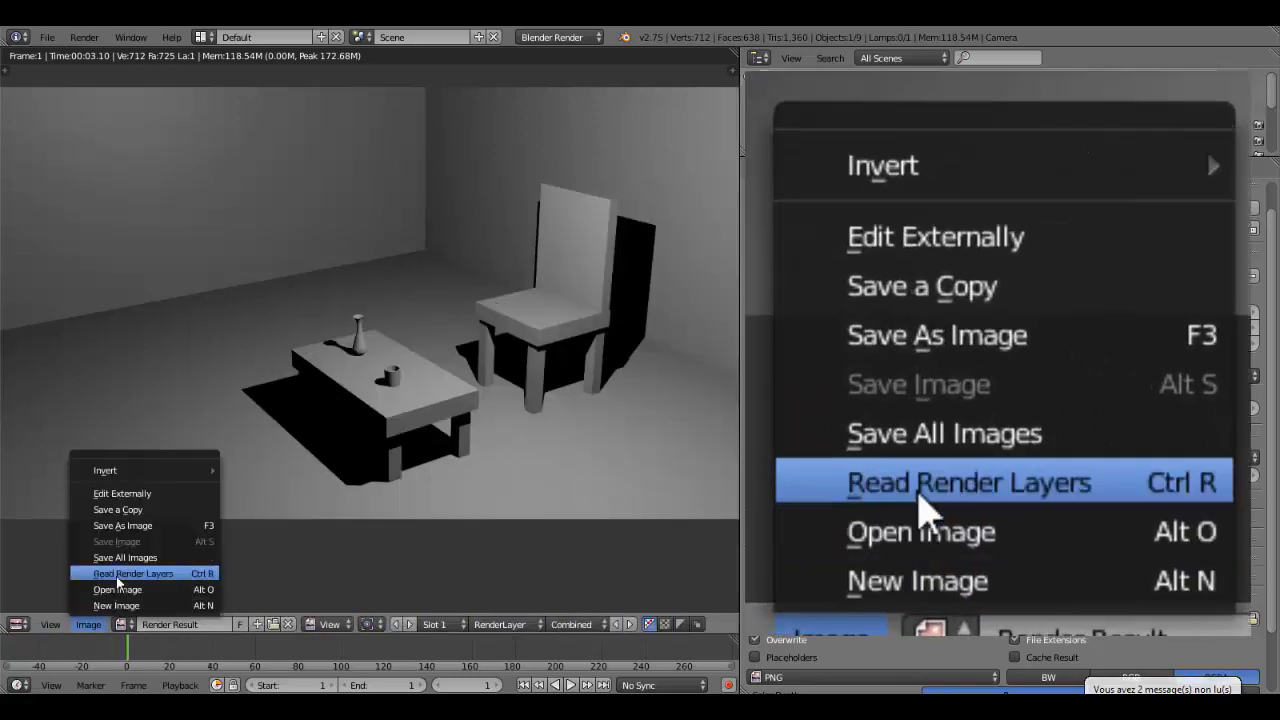
left_click(141, 526)
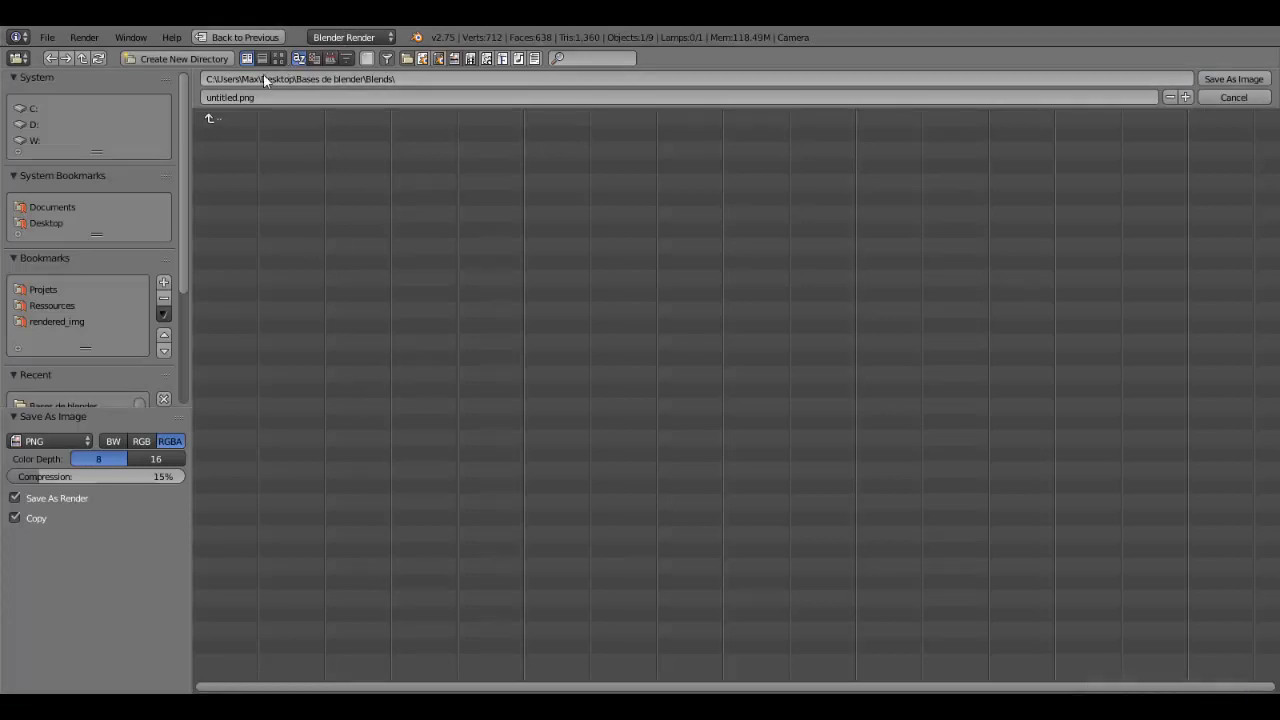
left_click(57, 440)
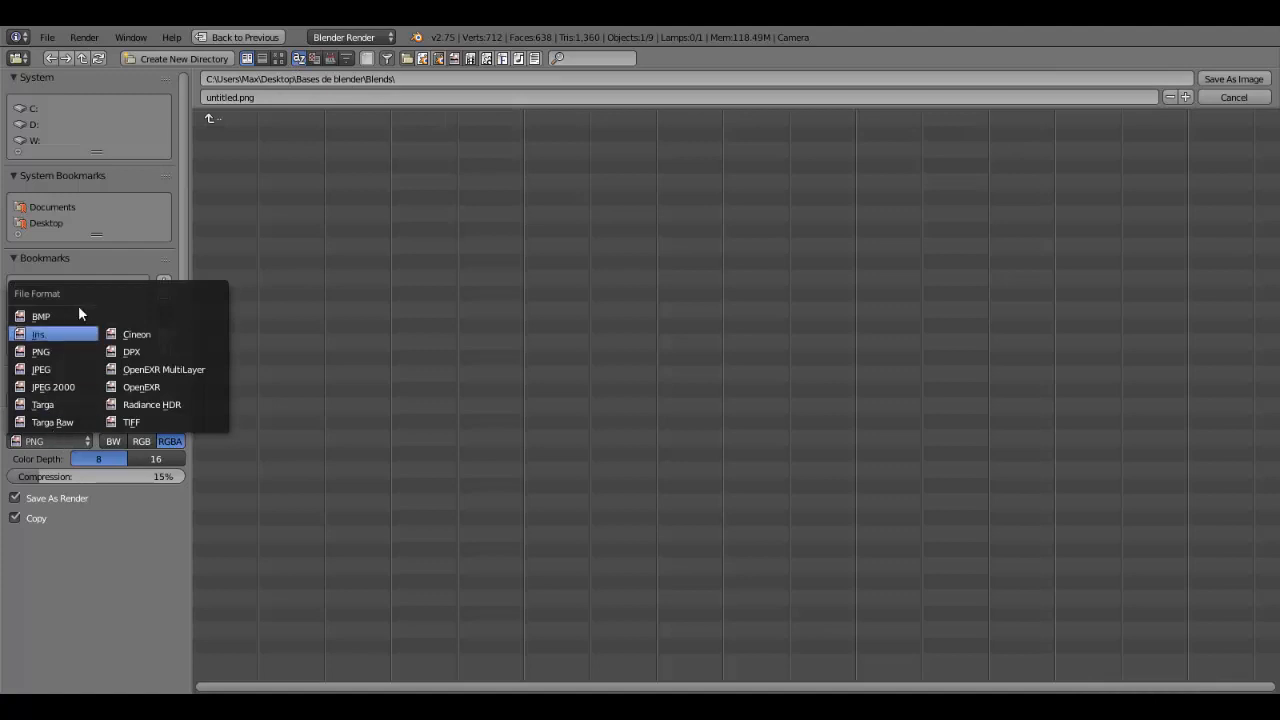
left_click(239, 98)
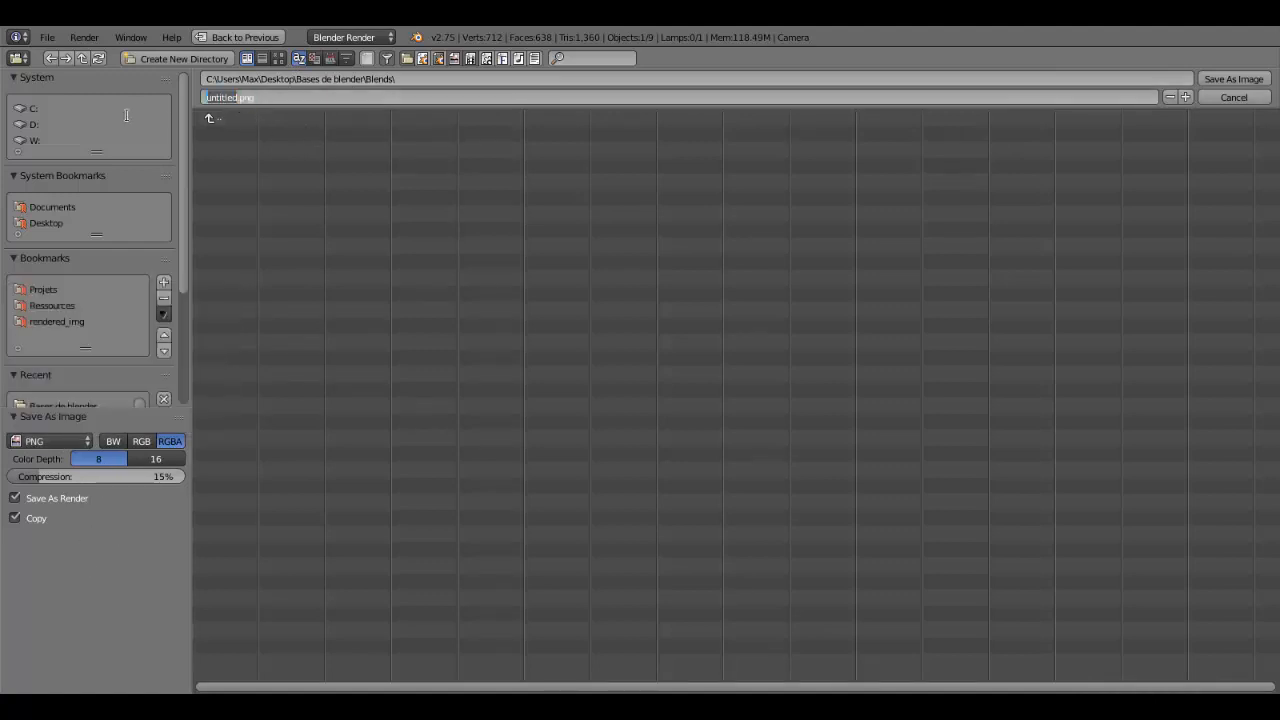
type("mon second rendu")
left_click(1262, 81)
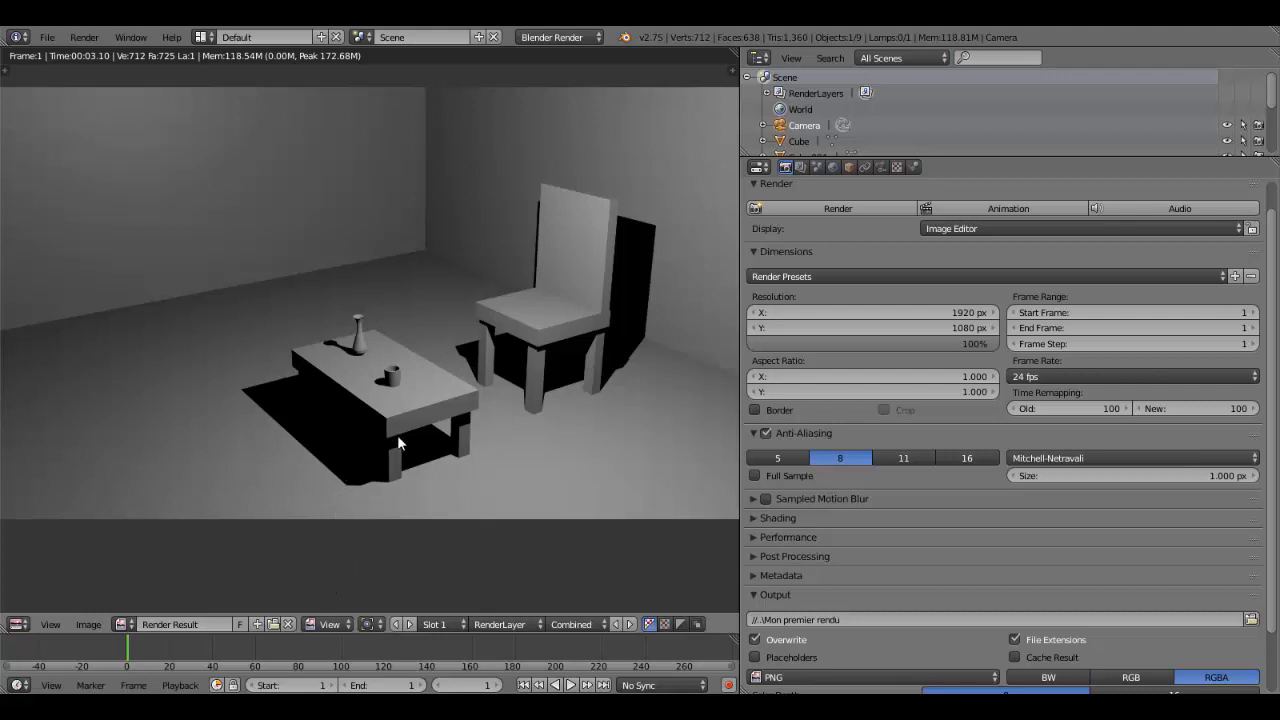
- Examine the render result up close around the table, the chair and their shadows
scroll(446, 451, "up", 2)
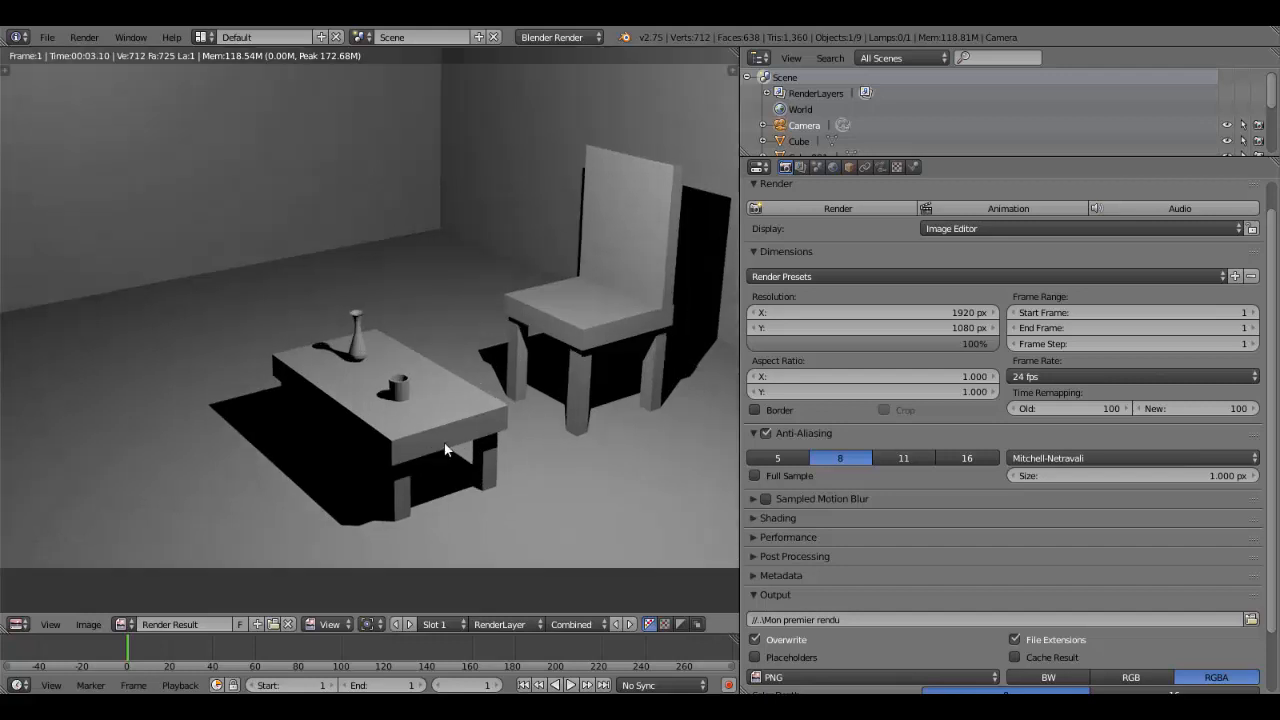
scroll(442, 449, "up", 1)
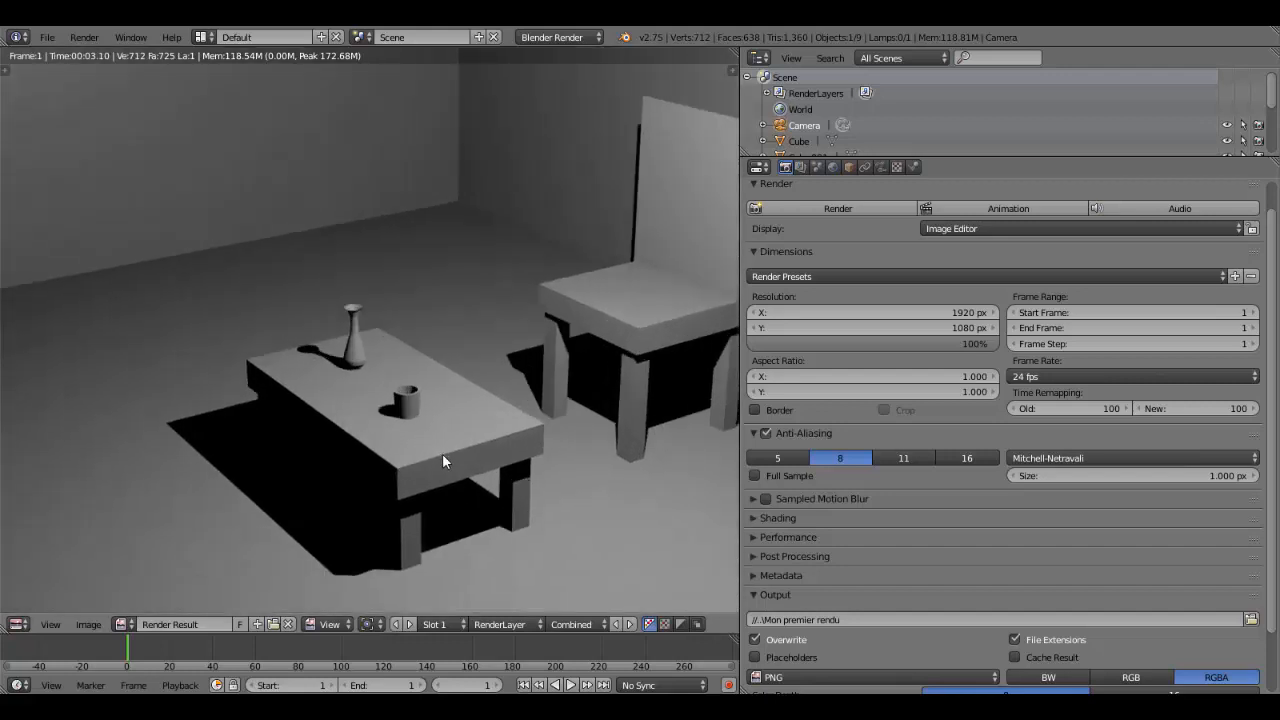
middle_click_drag(645, 319, 472, 370)
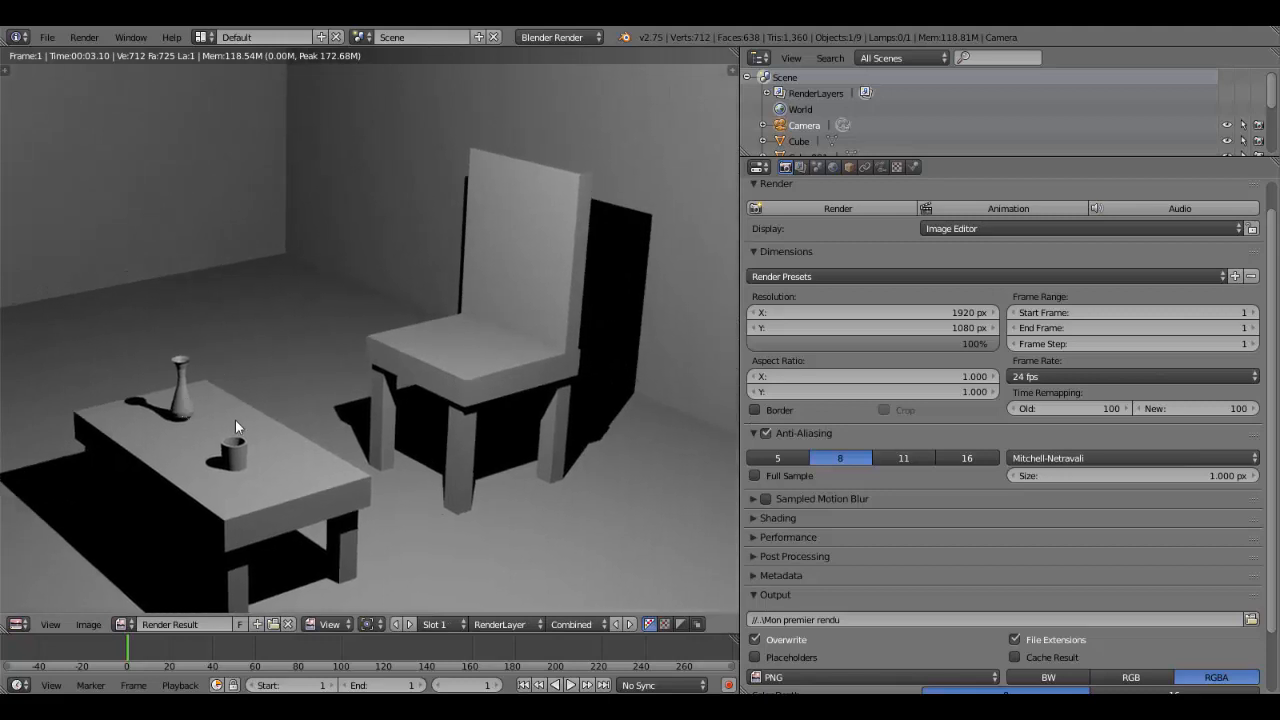
middle_click_drag(267, 424, 266, 452)
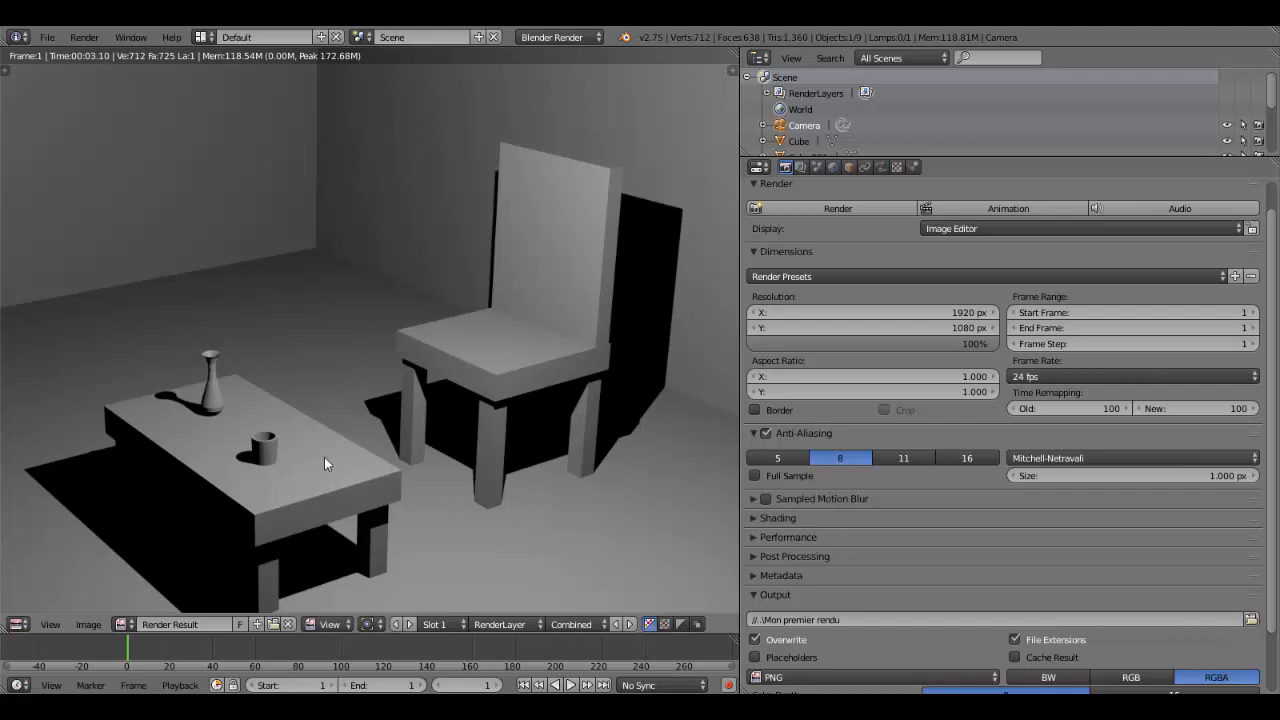
scroll(345, 446, "down", 2)
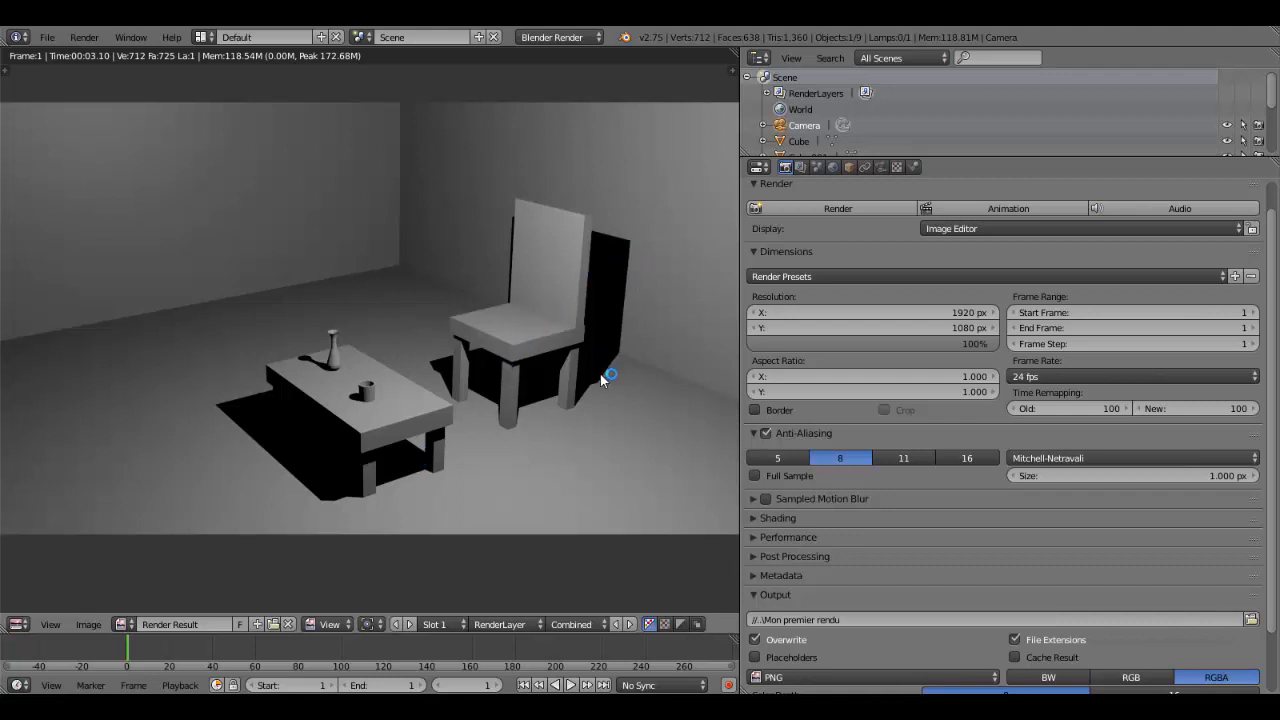
scroll(601, 378, "up", 5)
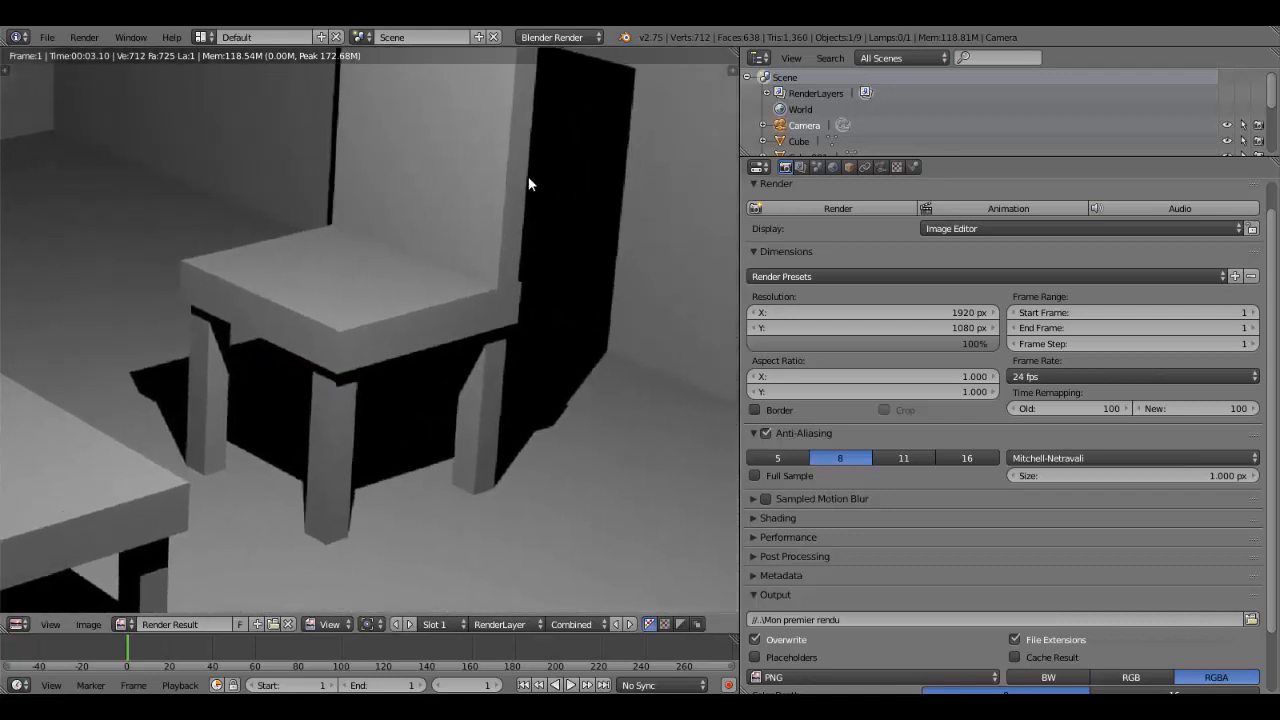
scroll(487, 400, "down", 3)
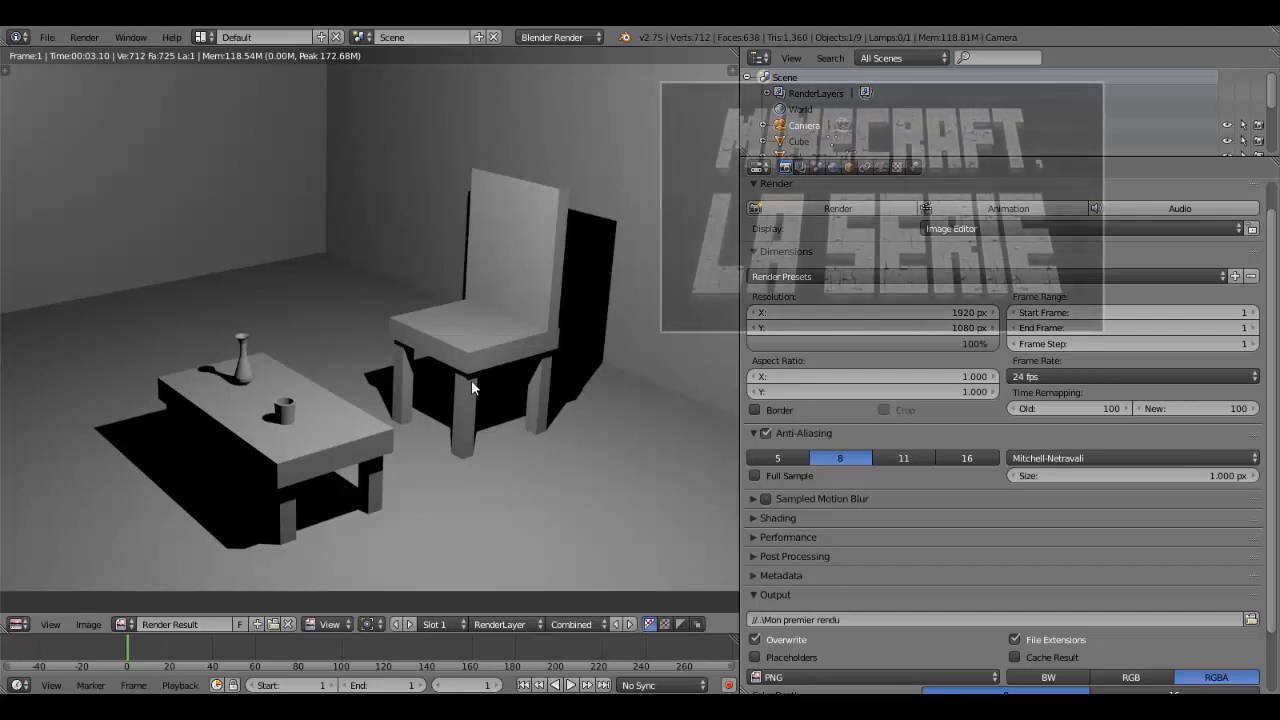
scroll(464, 363, "down", 1)
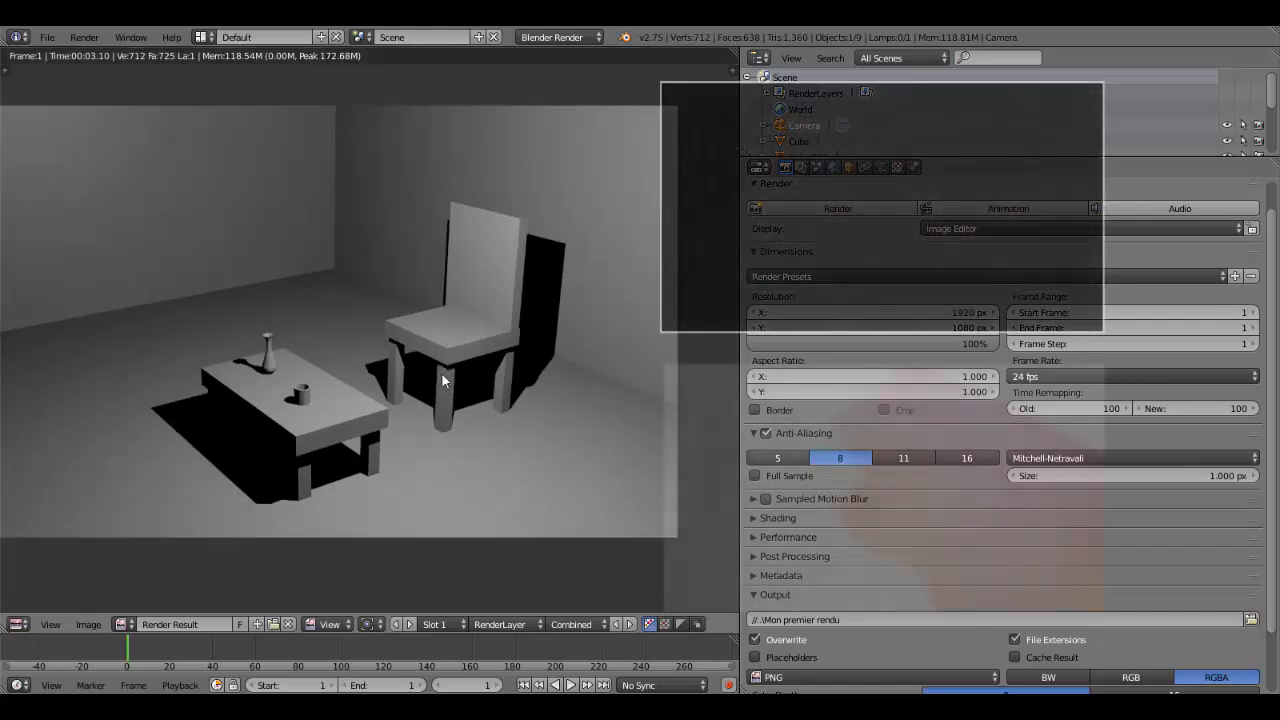